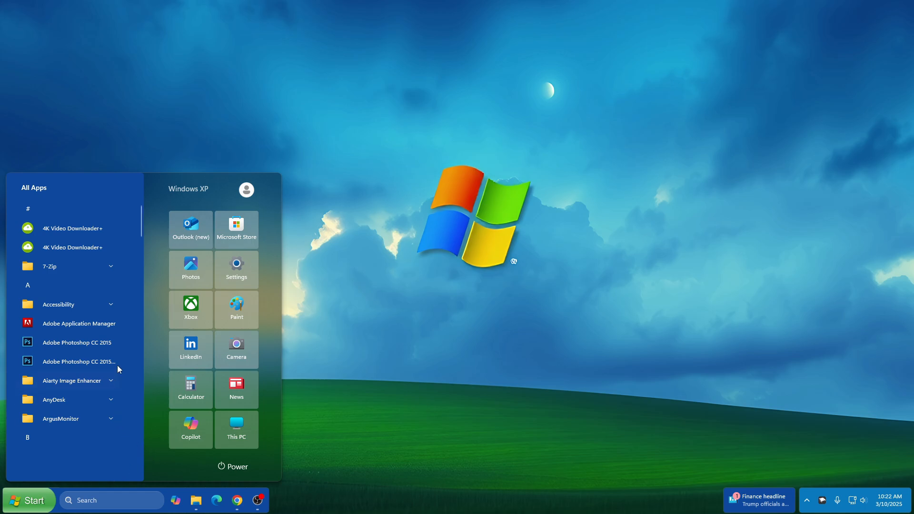
Step: Look through the full app list of the XP-style Start menu and view the default Windows 11 Start menu
scroll(67, 264, "down", 3)
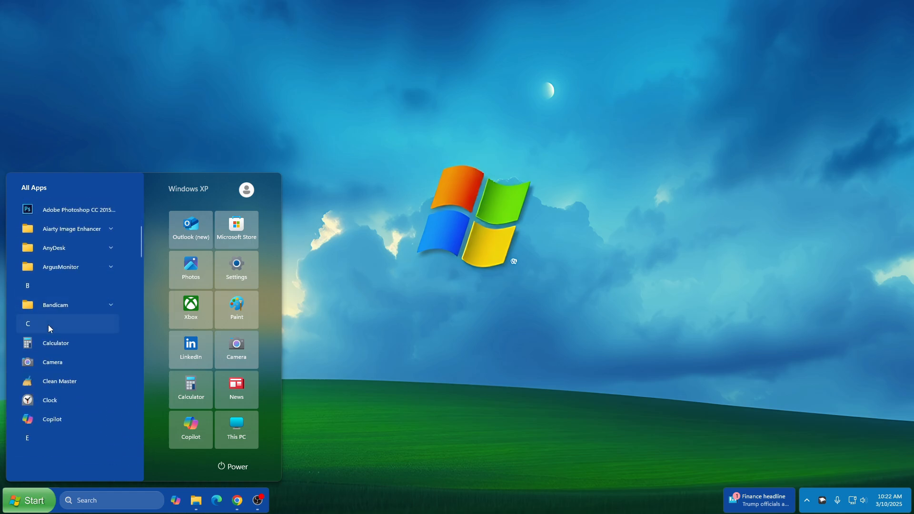
scroll(48, 326, "down", 5)
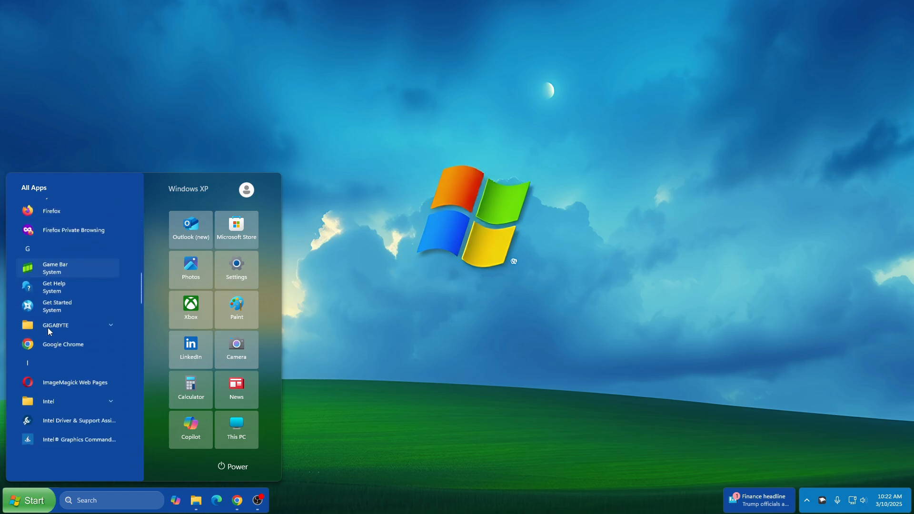
scroll(47, 328, "down", 10)
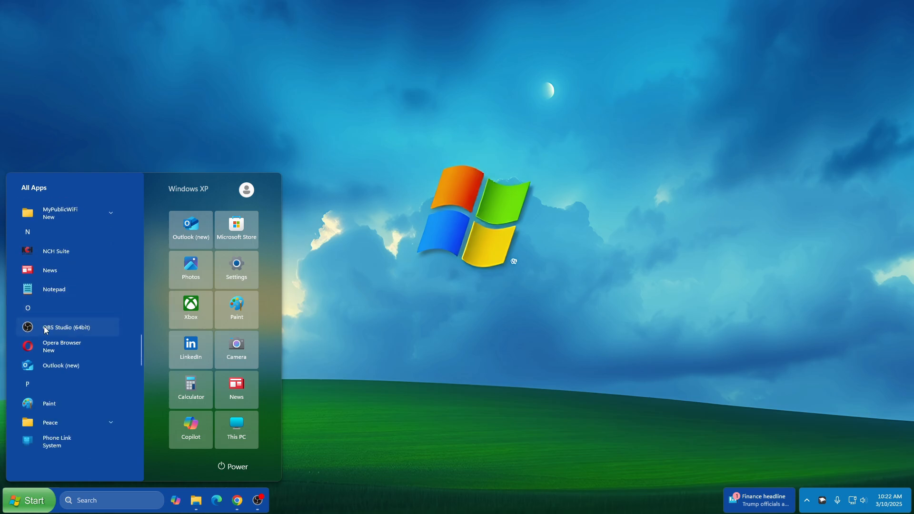
scroll(45, 328, "down", 10)
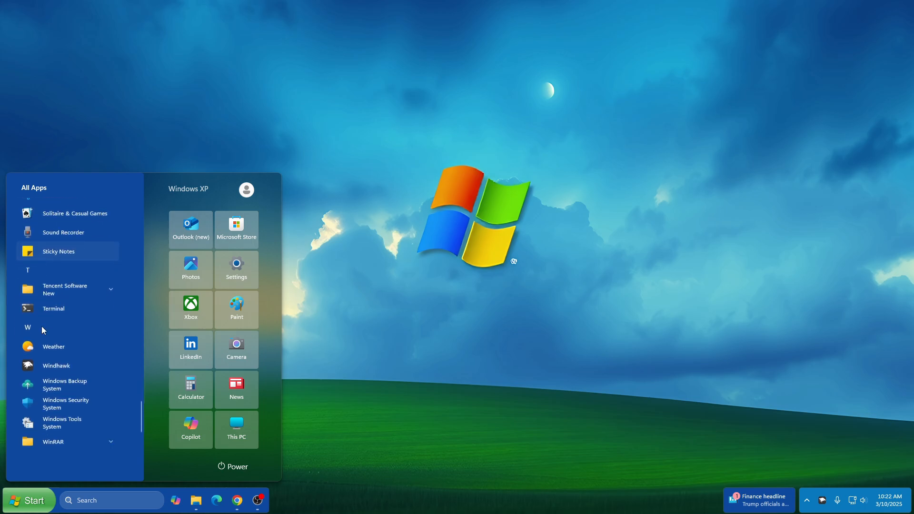
scroll(42, 327, "down", 3)
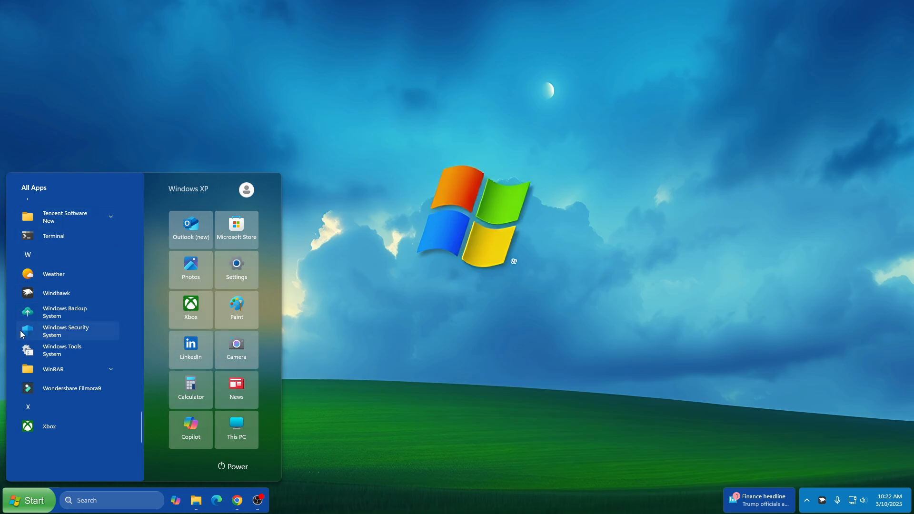
scroll(53, 408, "up", 10)
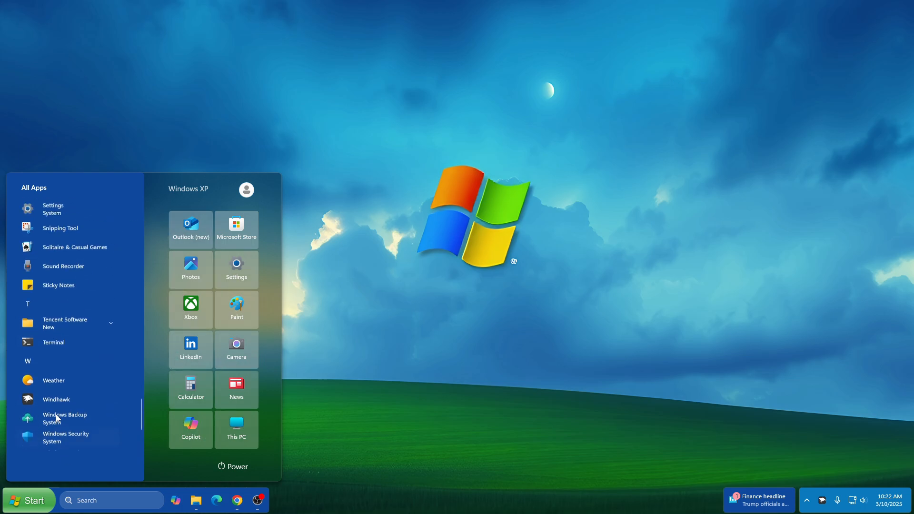
scroll(57, 418, "up", 12)
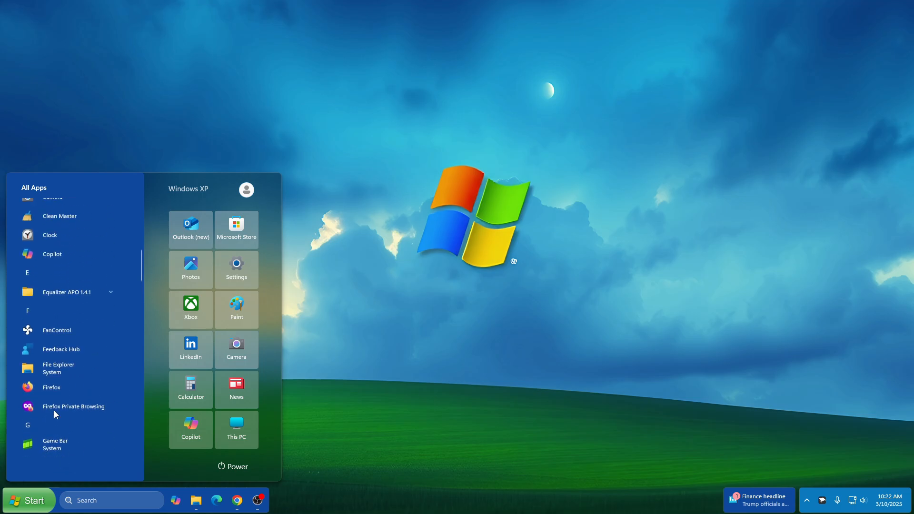
left_click(47, 499)
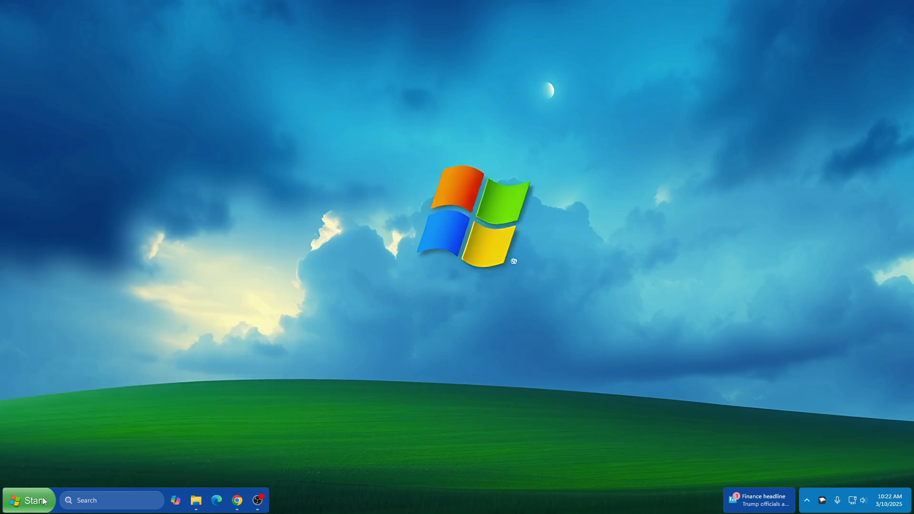
left_click(48, 499)
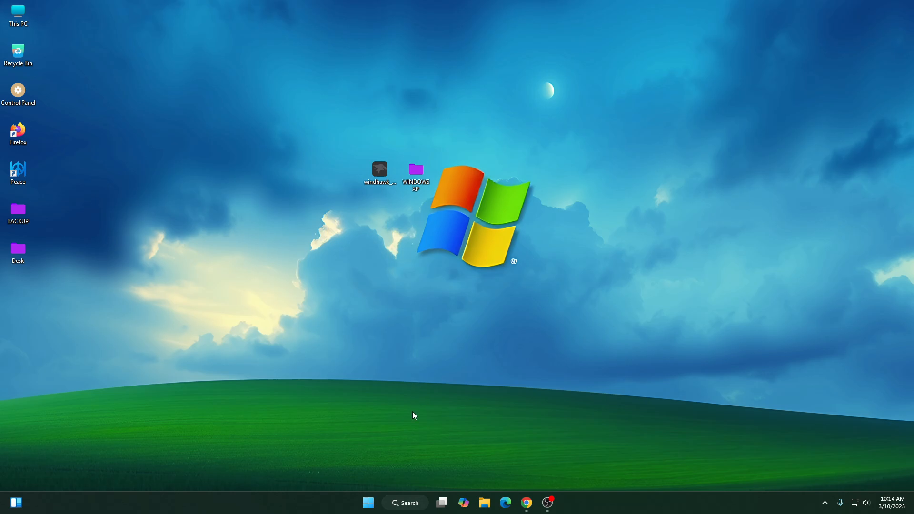
left_click(368, 503)
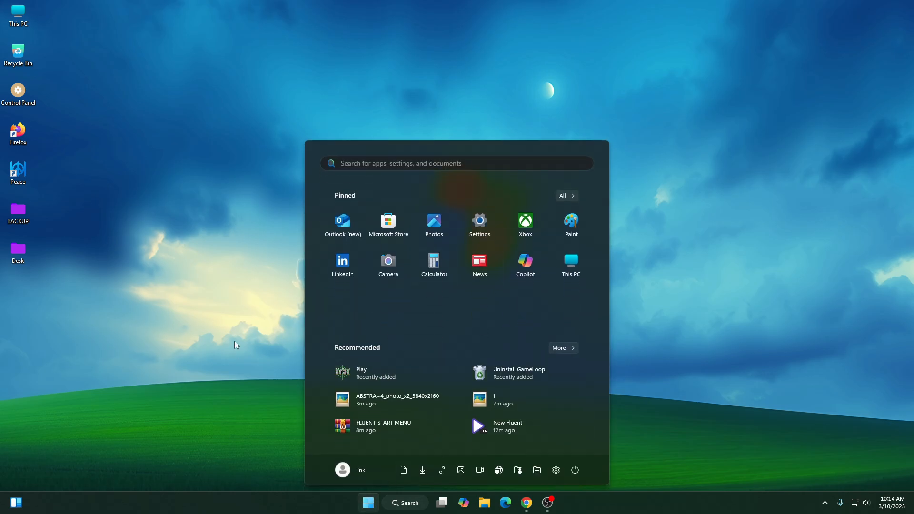
left_click(235, 345)
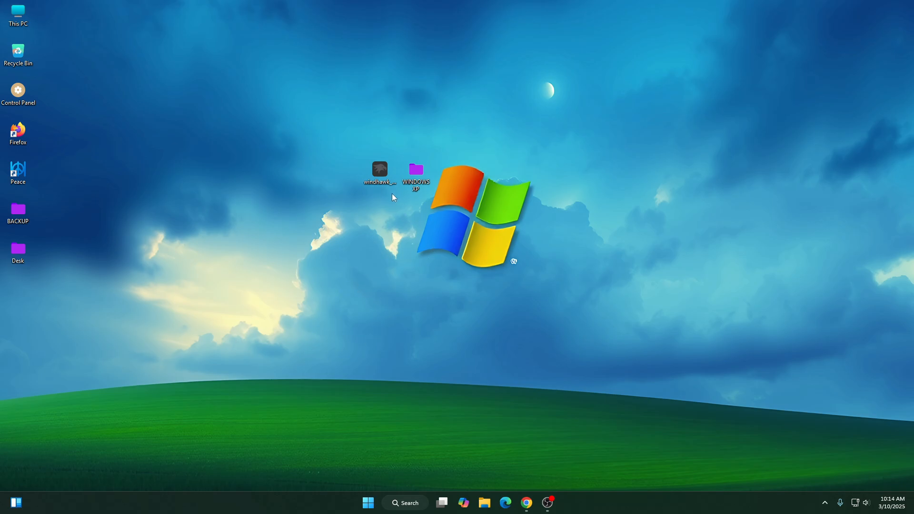
Step: Install Windhawk v1.5.1 in English with the Start menu and desktop shortcuts, and launch it when setup completes
double_click(381, 175)
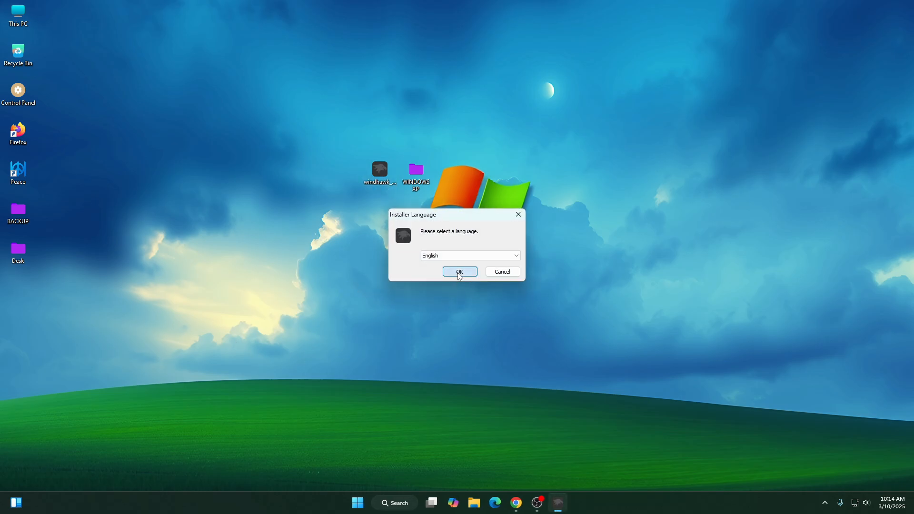
left_click(459, 271)
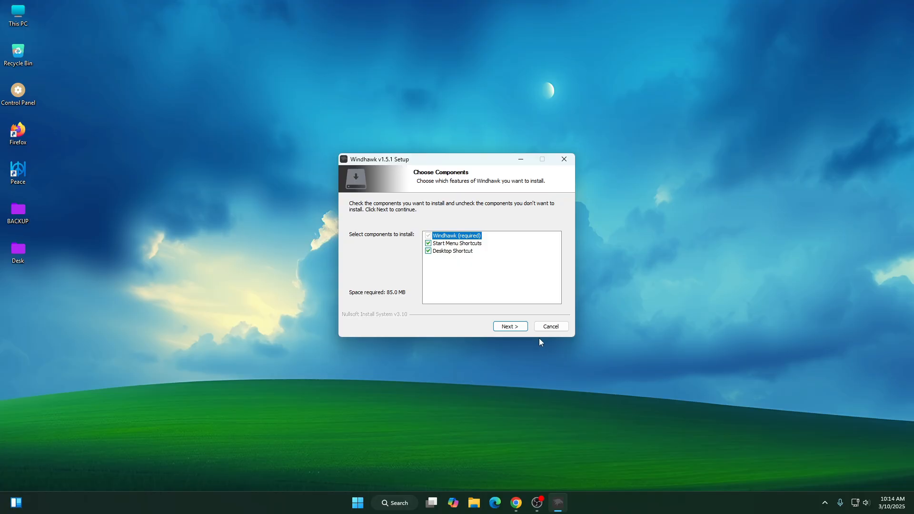
left_click(513, 328)
left_click(516, 328)
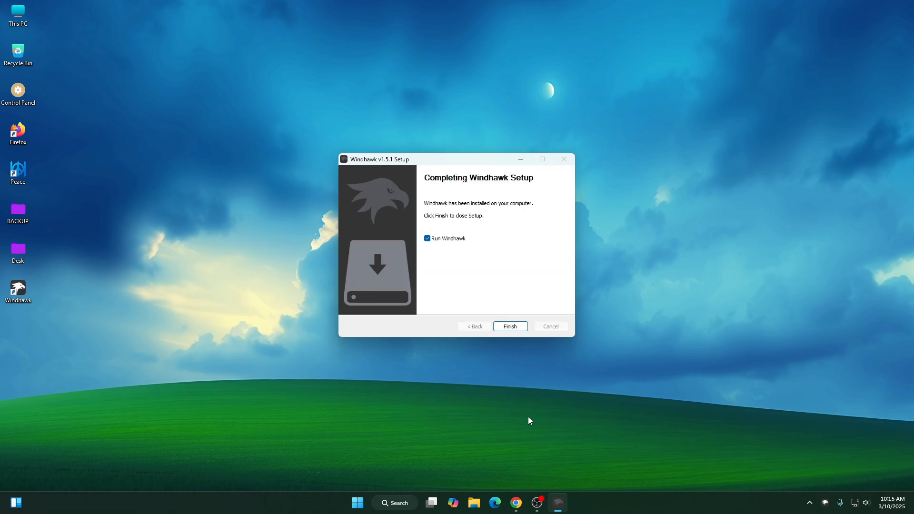
left_click(517, 332)
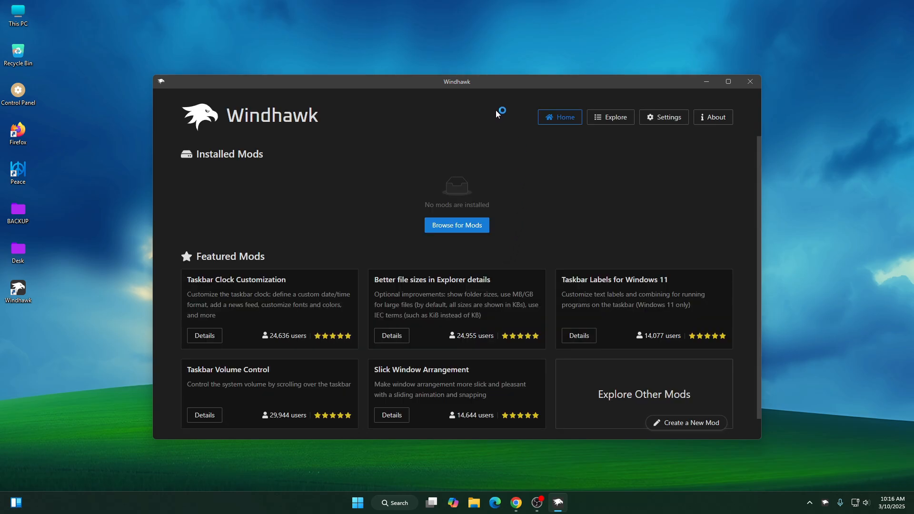
Step: Browse the available Windhawk mods and install Taskbar height and icon size, accepting the risk
left_click_drag(493, 84, 462, 26)
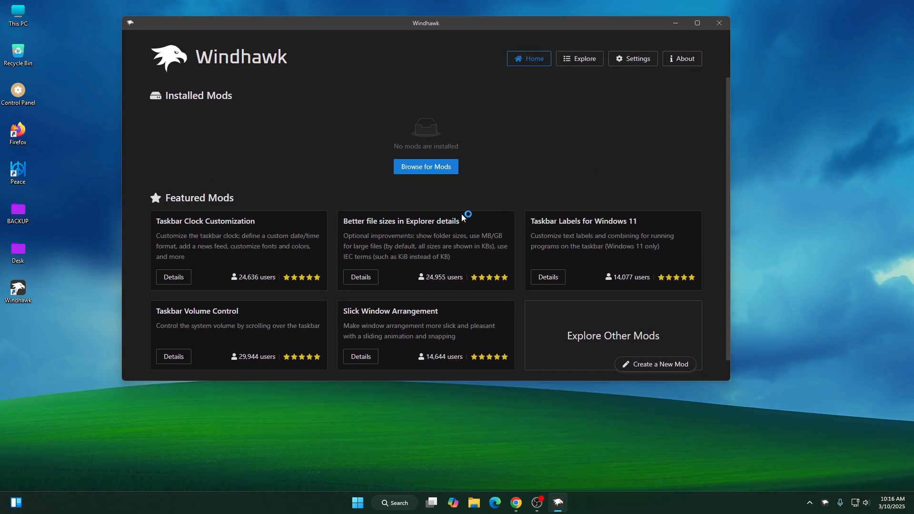
left_click(434, 174)
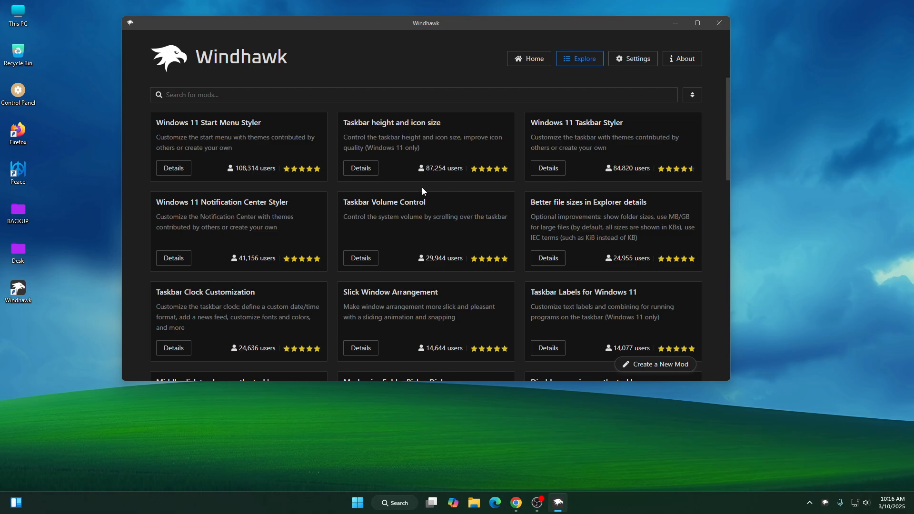
left_click_drag(348, 123, 439, 126)
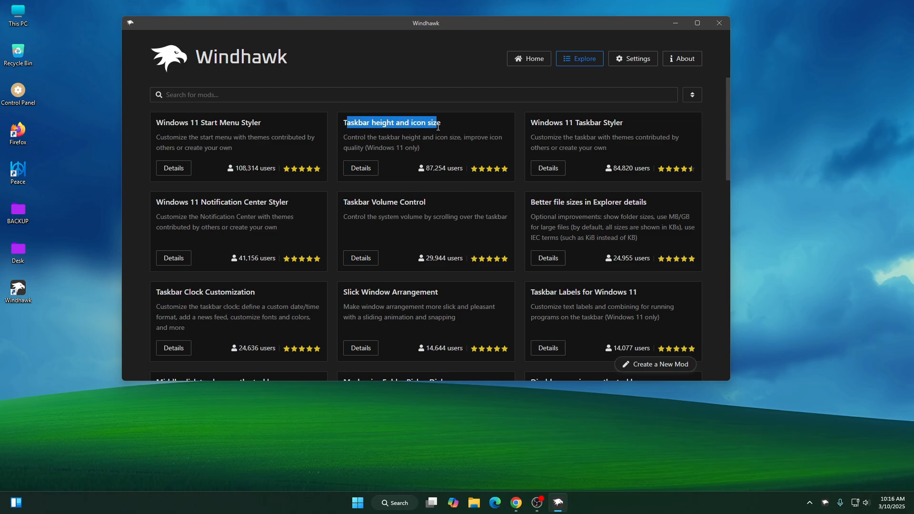
left_click(361, 169)
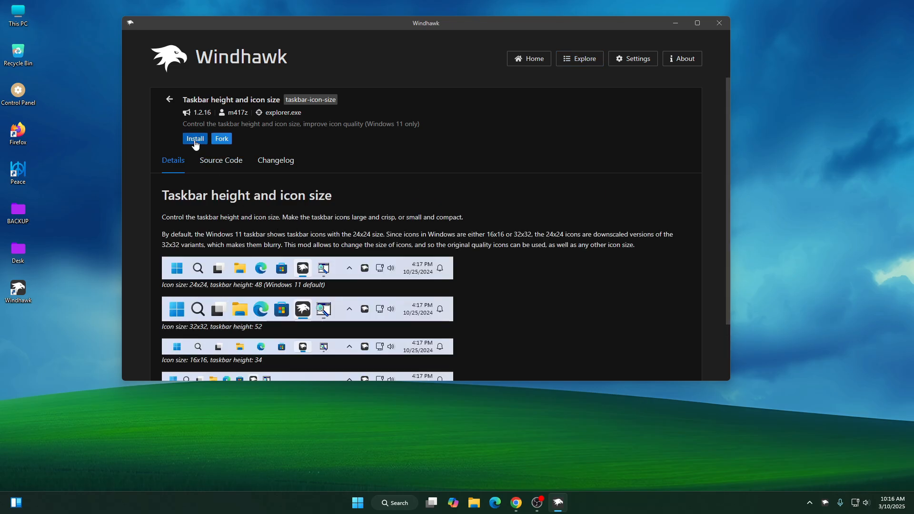
left_click(195, 139)
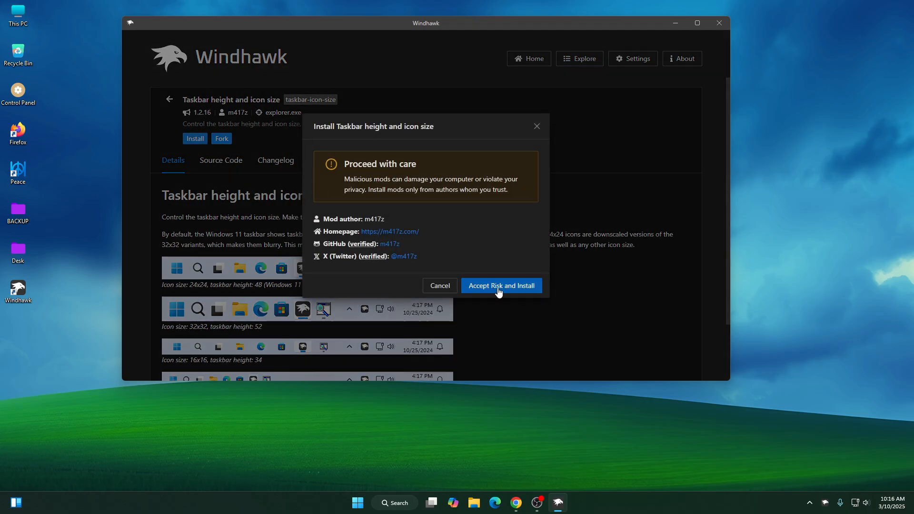
left_click(522, 293)
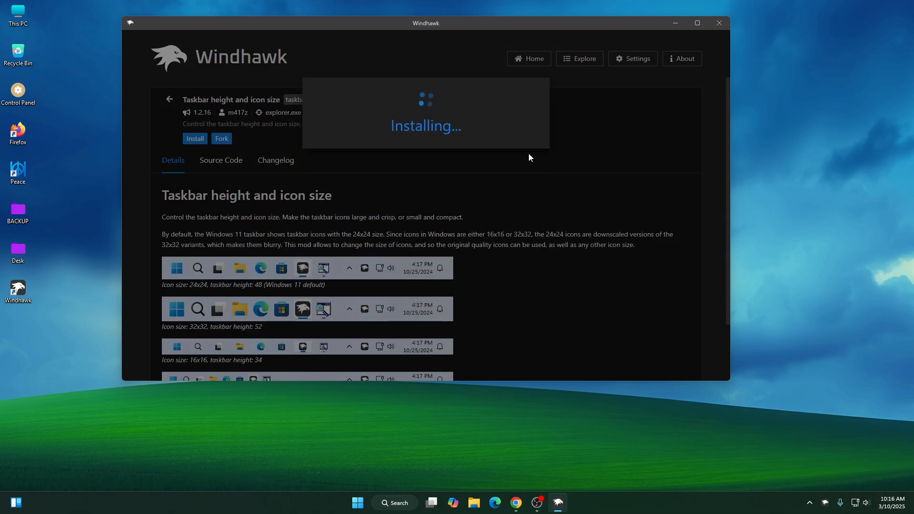
Step: Move the Windhawk installer and WINDOWS XP folder icons higher on the desktop and place the Windhawk window below them
left_click_drag(479, 21, 494, 191)
left_click_drag(337, 133, 419, 52)
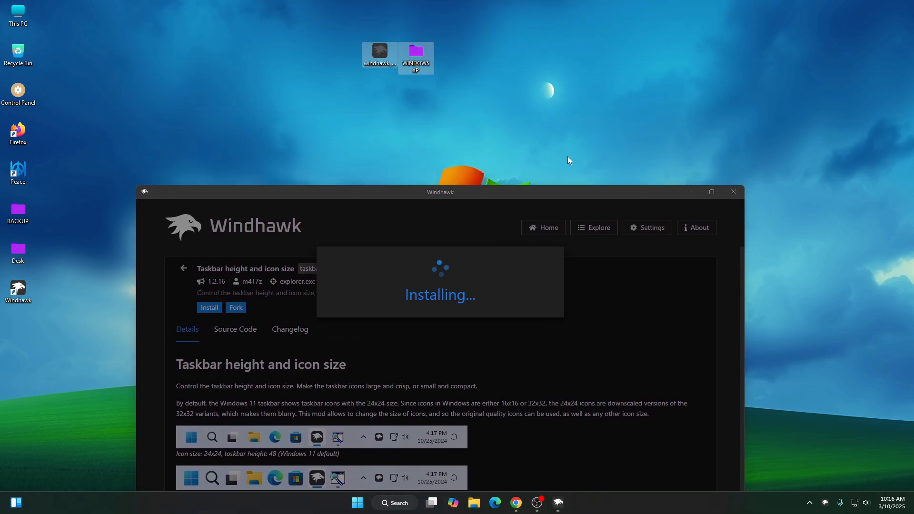
left_click_drag(547, 194, 545, 107)
left_click(562, 79)
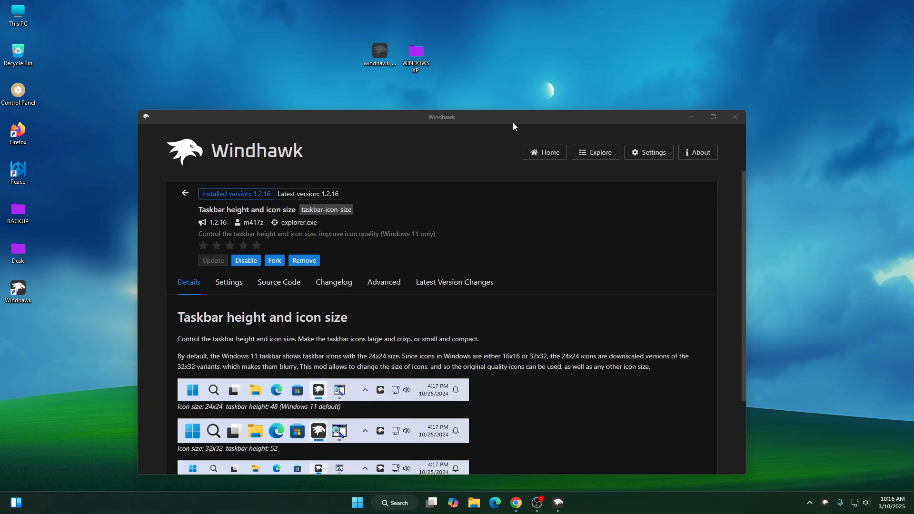
Step: Open the Windhwak Mods folder inside the WINDOWS XP desktop folder and locate the Win Xp Taskbar Size file
double_click(424, 61)
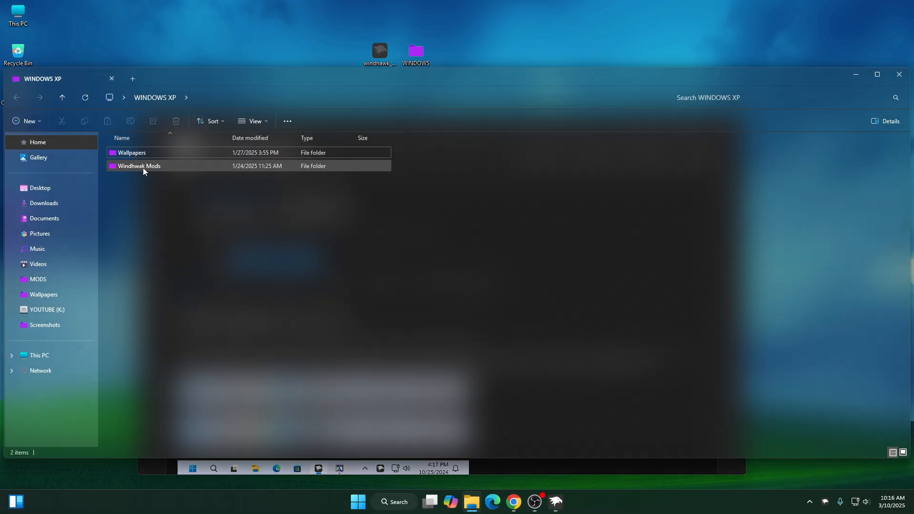
double_click(143, 166)
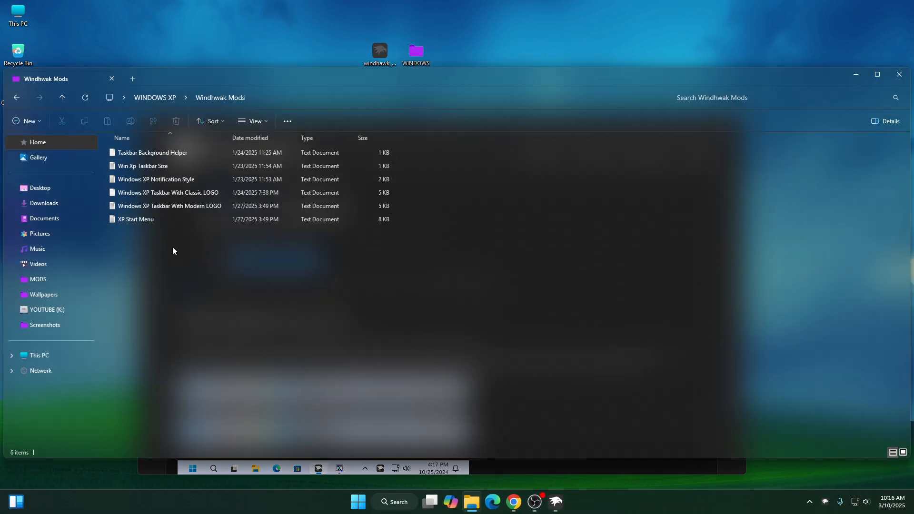
left_click(161, 167)
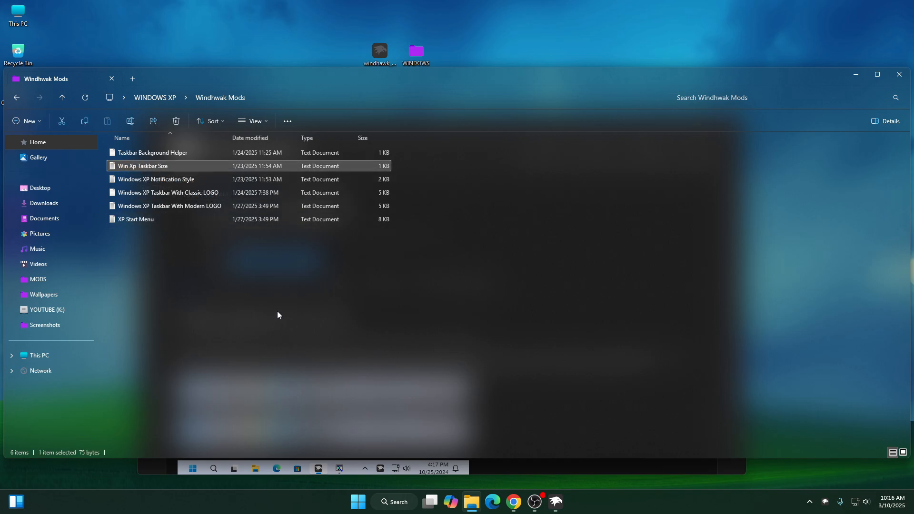
left_click(262, 298)
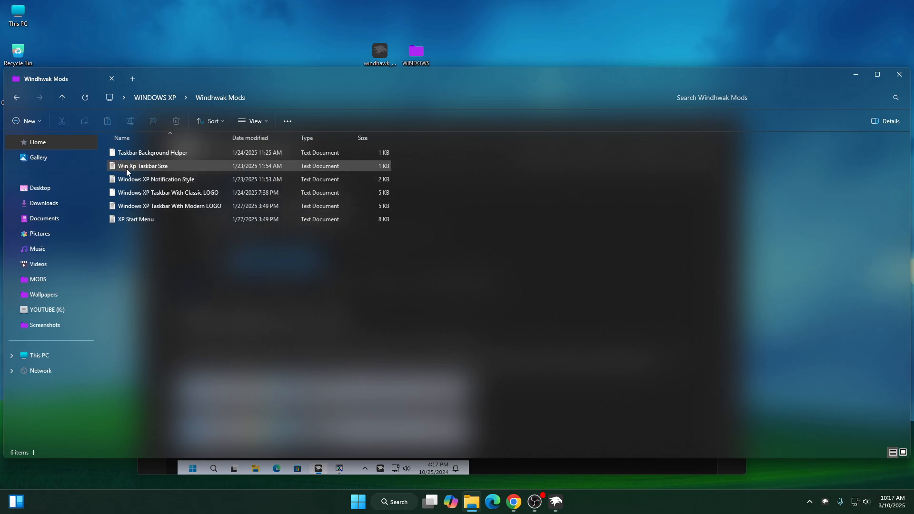
Step: Copy the entire contents of the Win Xp Taskbar Size text file and close it
double_click(156, 168)
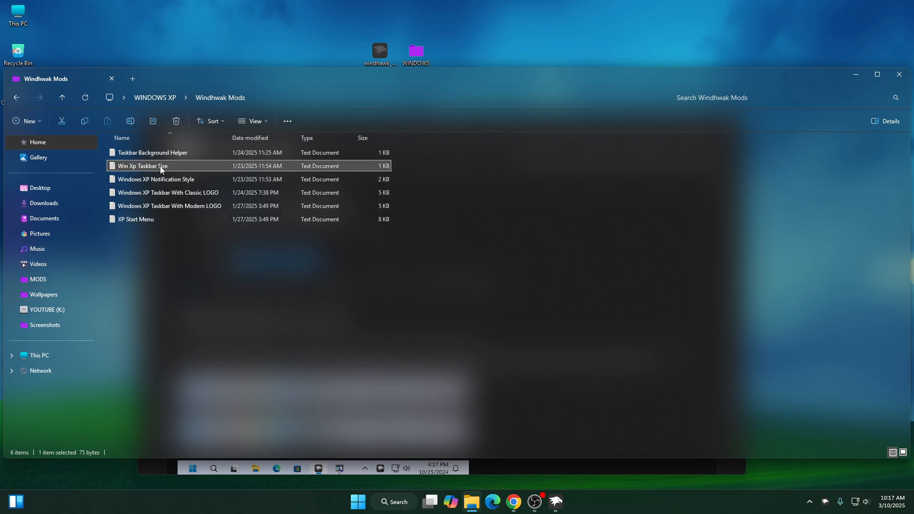
left_click_drag(485, 133, 318, 85)
key("ctrl+a")
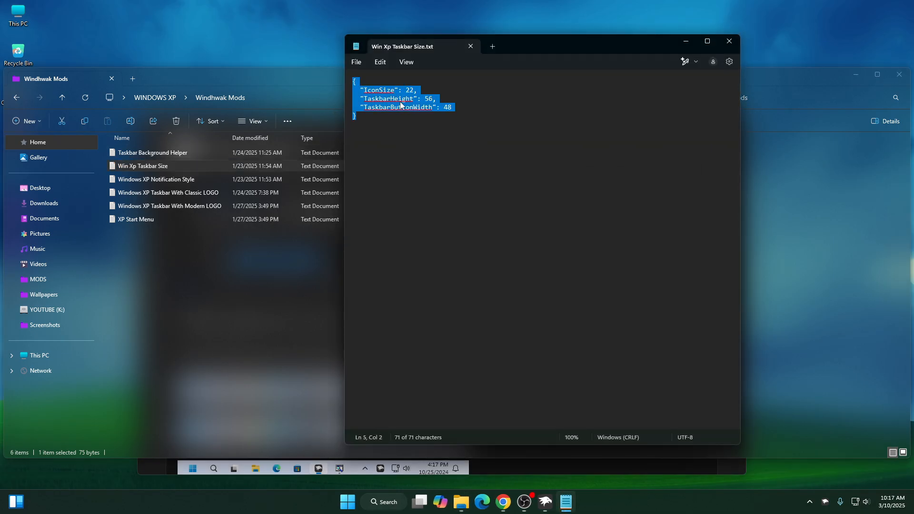
right_click(403, 105)
left_click(423, 152)
left_click(733, 45)
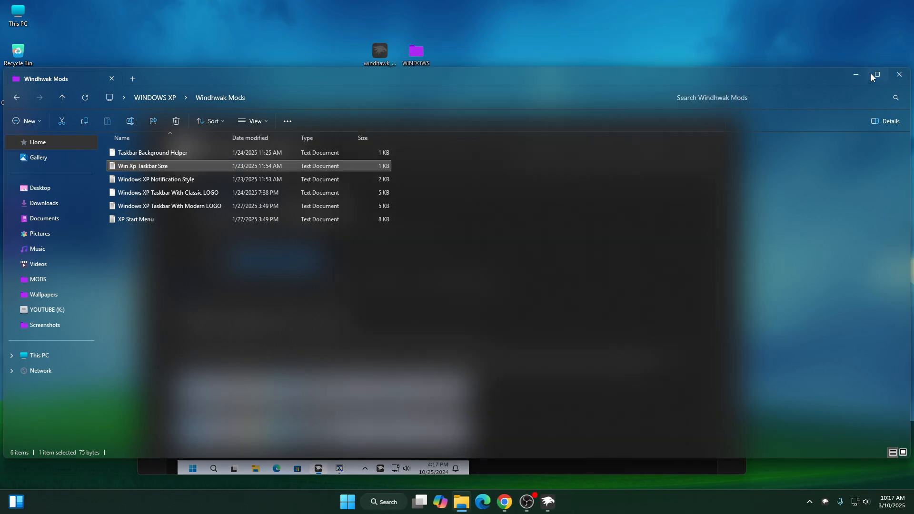
Step: Replace the Taskbar height and icon size mod's settings text with the copied IconSize 22, TaskbarHeight 56 and TaskbarButtonWidth 48, and save it
left_click(861, 74)
left_click_drag(466, 116, 460, 68)
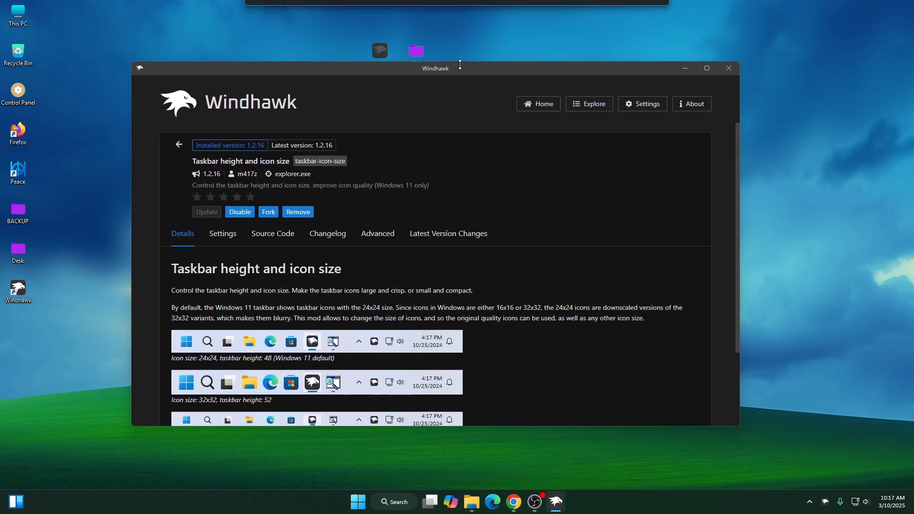
left_click(385, 238)
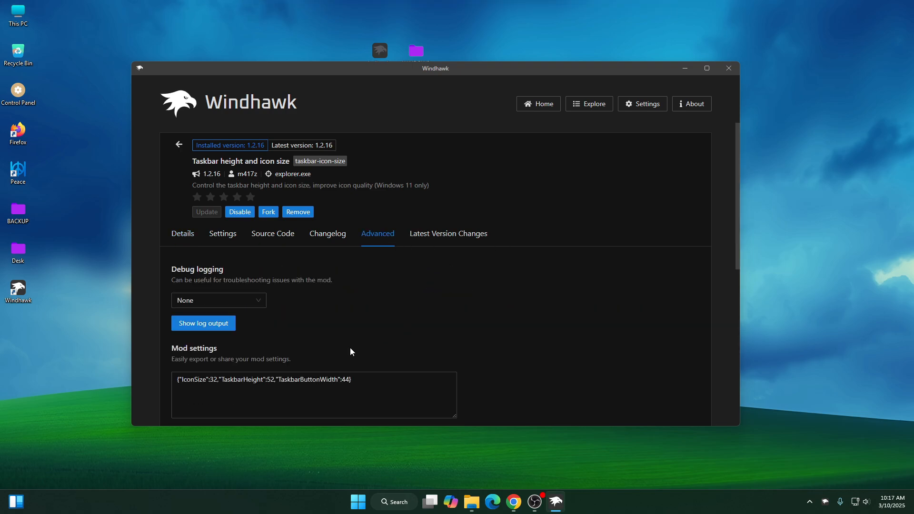
scroll(350, 351, "down", 2)
left_click_drag(355, 285, 172, 284)
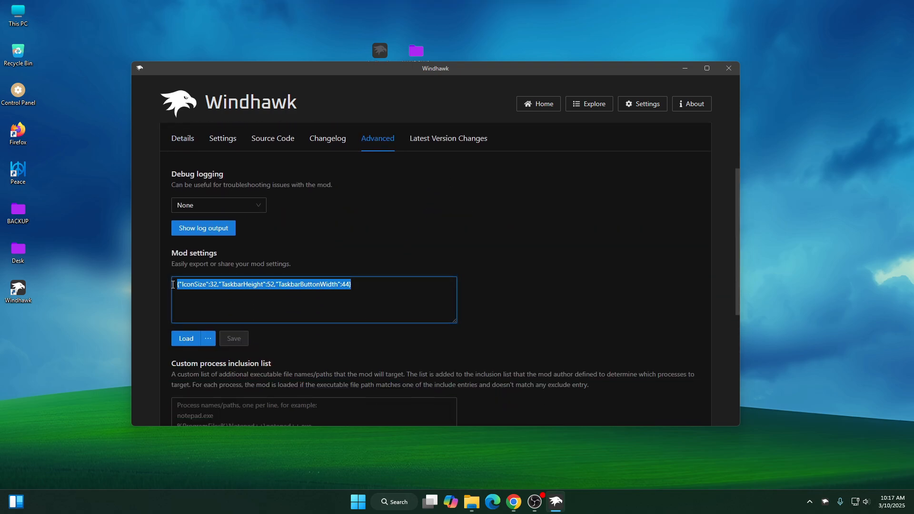
right_click(208, 284)
left_click(221, 327)
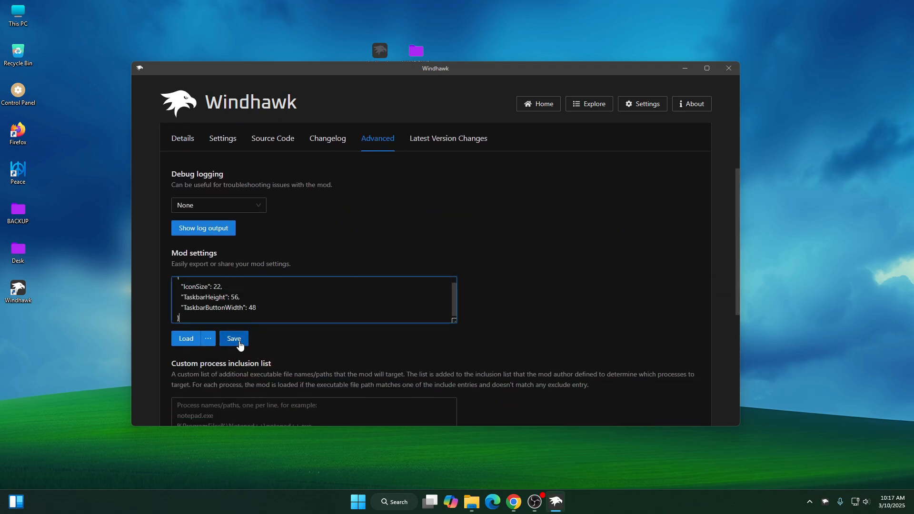
left_click(239, 340)
scroll(512, 297, "up", 2)
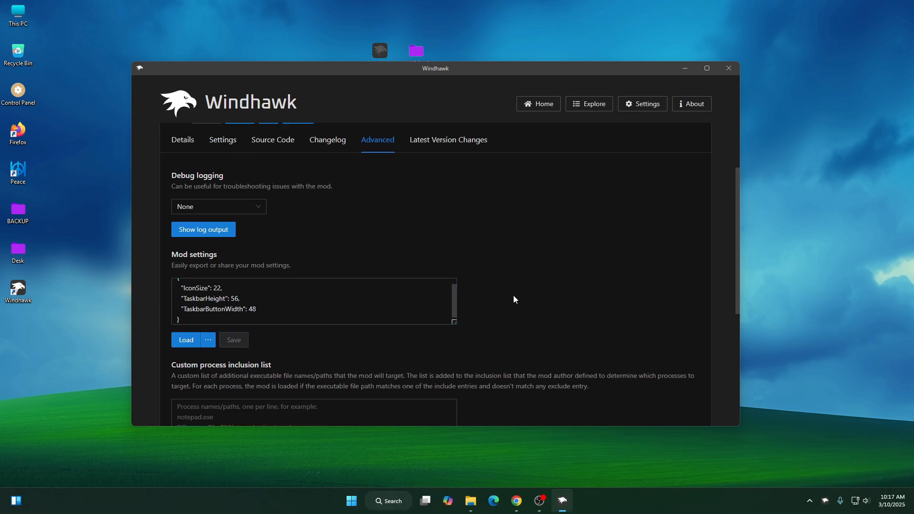
Step: Return to the mod list and install the Windows 11 Taskbar Styler mod, accepting the risk warning
left_click(179, 145)
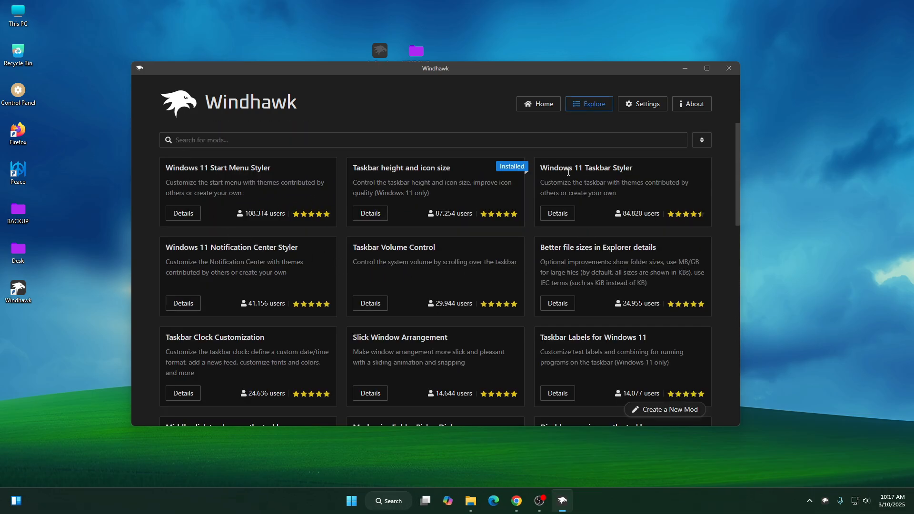
left_click(555, 213)
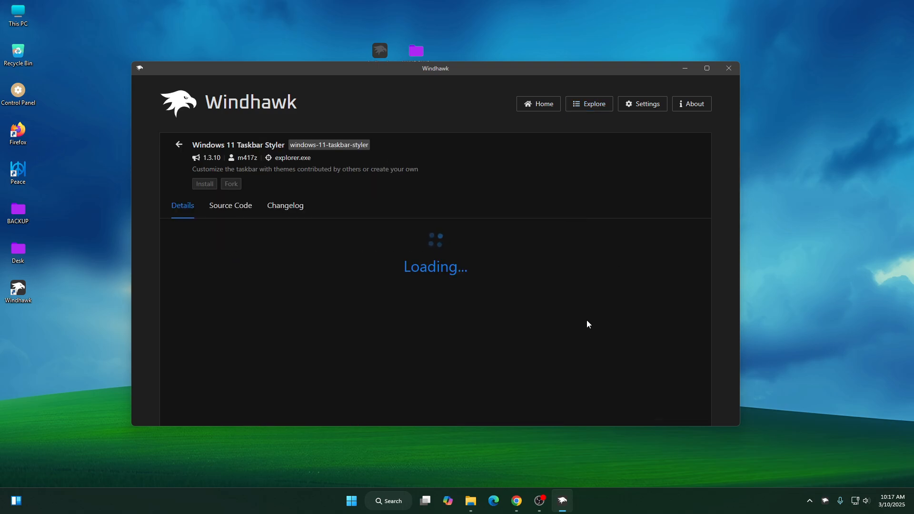
left_click(213, 187)
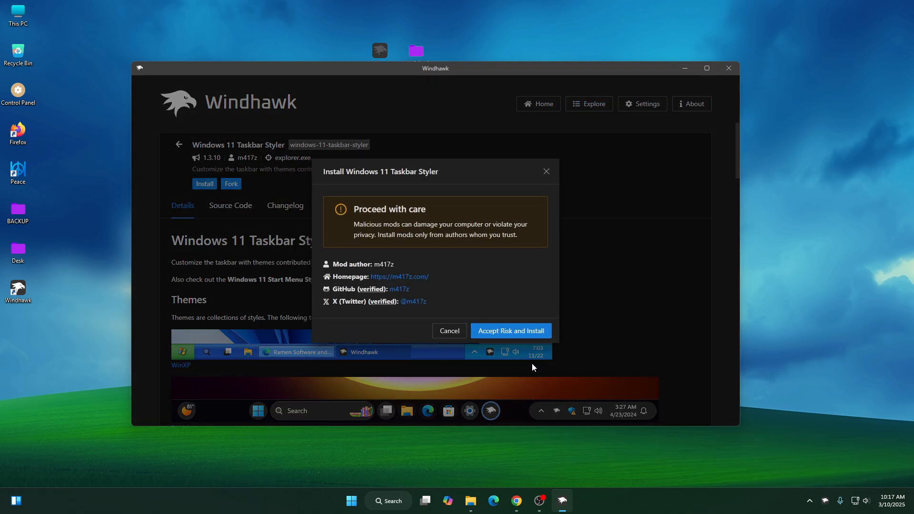
left_click(530, 336)
Step: Open the Windhwak Mods folder inside the WINDOWS XP desktop folder and locate the Windows XP Taskbar With Classic LOGO file
left_click_drag(506, 70, 501, 124)
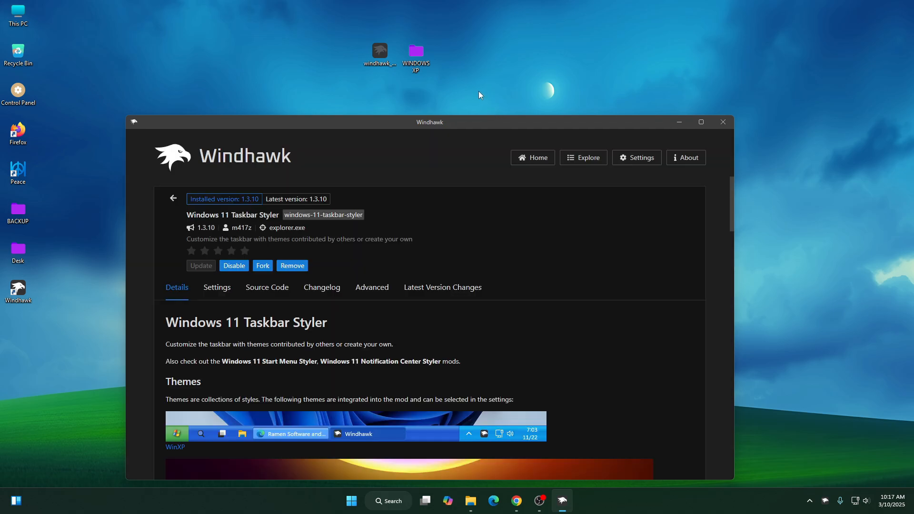
left_click_drag(473, 122, 482, 105)
left_click(452, 73)
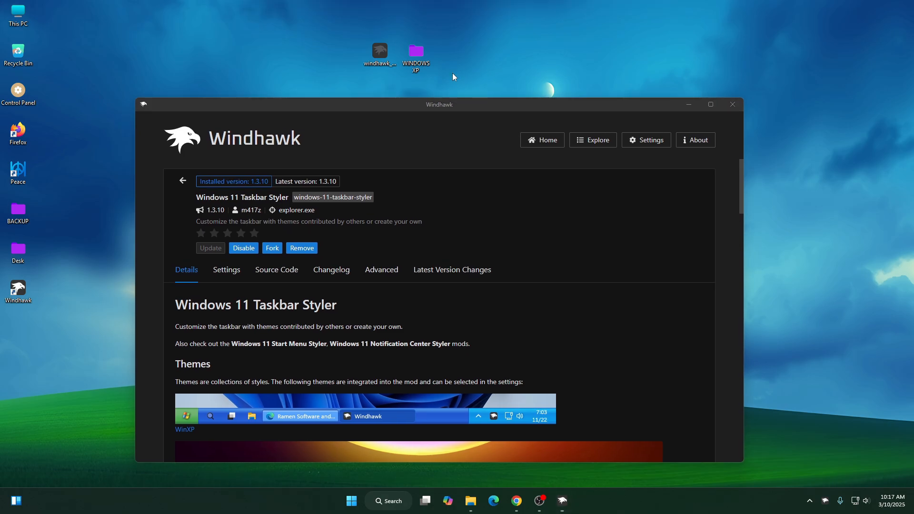
double_click(413, 62)
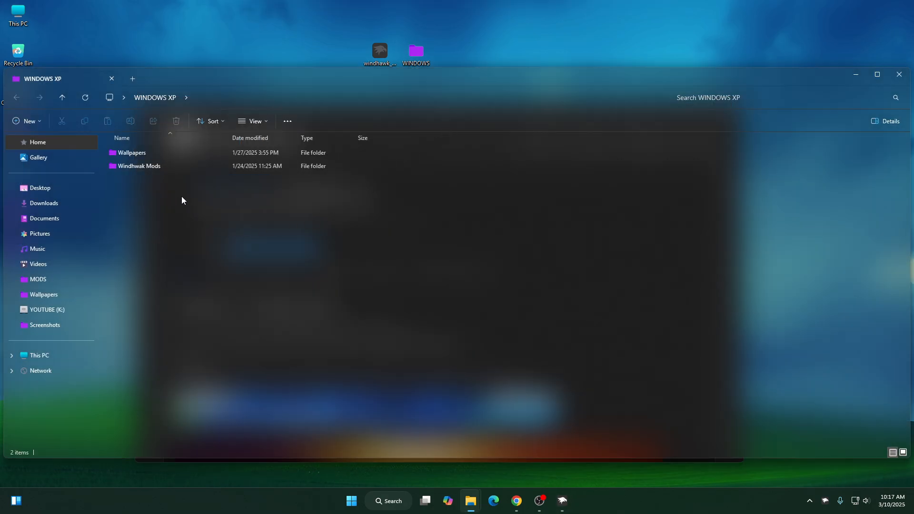
double_click(141, 166)
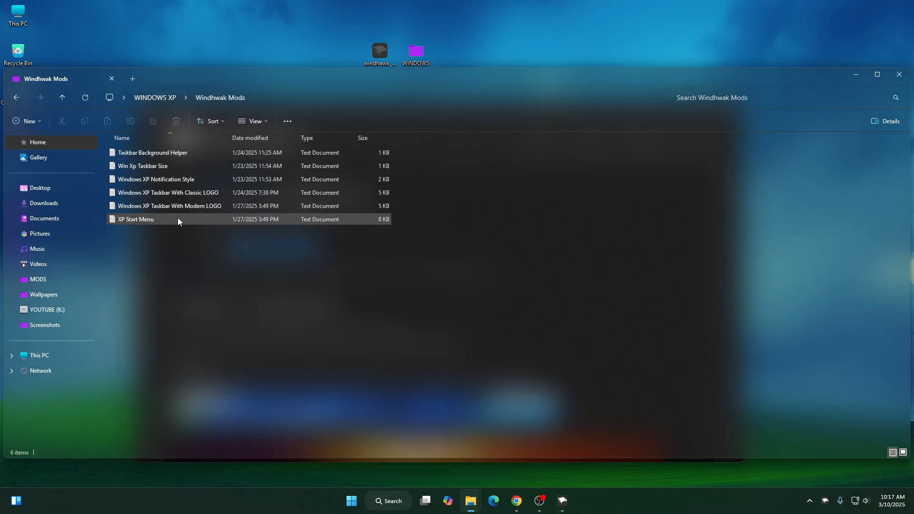
left_click(168, 207)
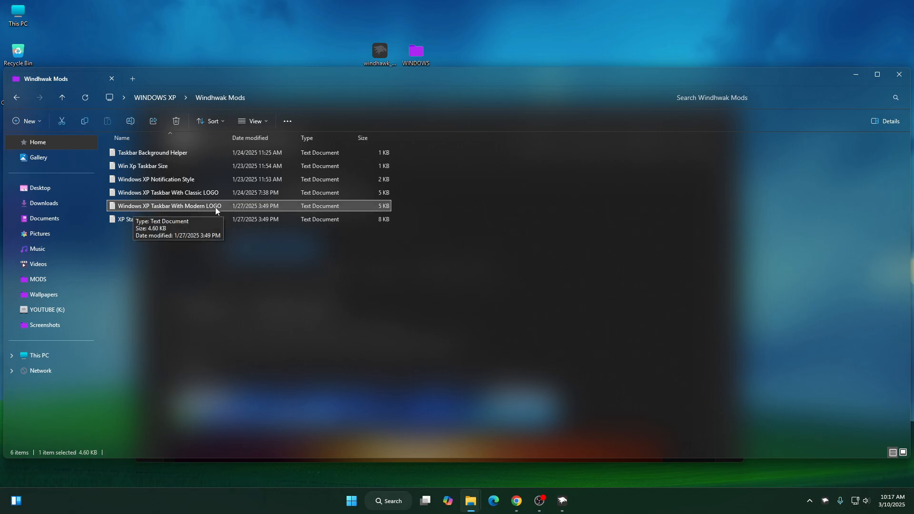
left_click(196, 196)
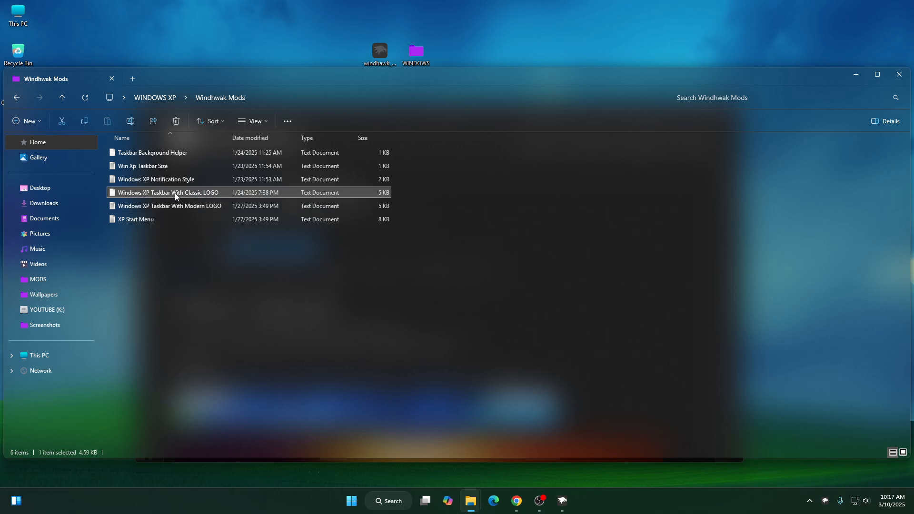
left_click(204, 199)
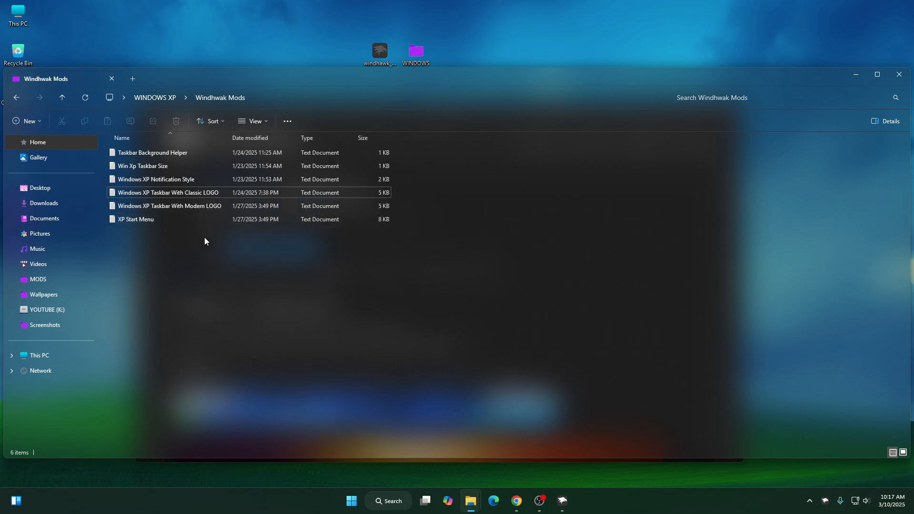
Step: Copy the entire contents of the Windows XP Taskbar With Classic LOGO text file, closing the file and its folder
double_click(187, 193)
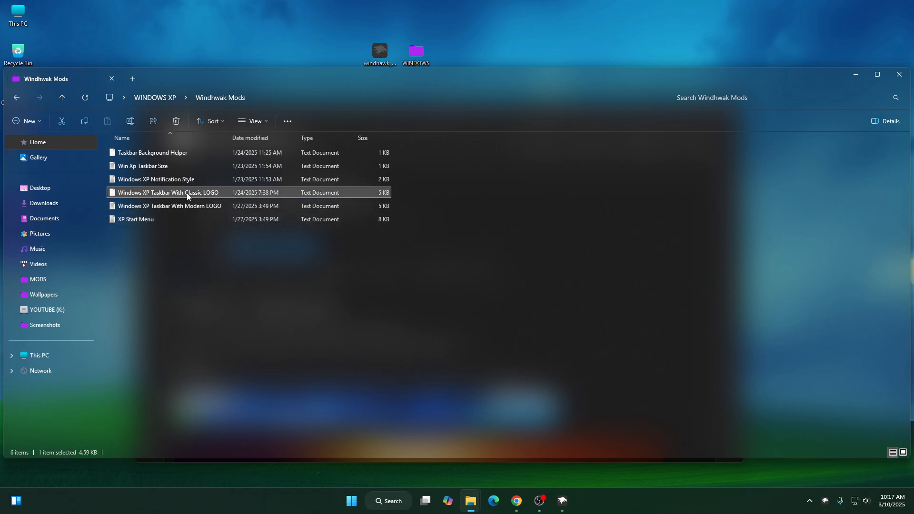
left_click_drag(353, 81, 612, 512)
right_click(483, 144)
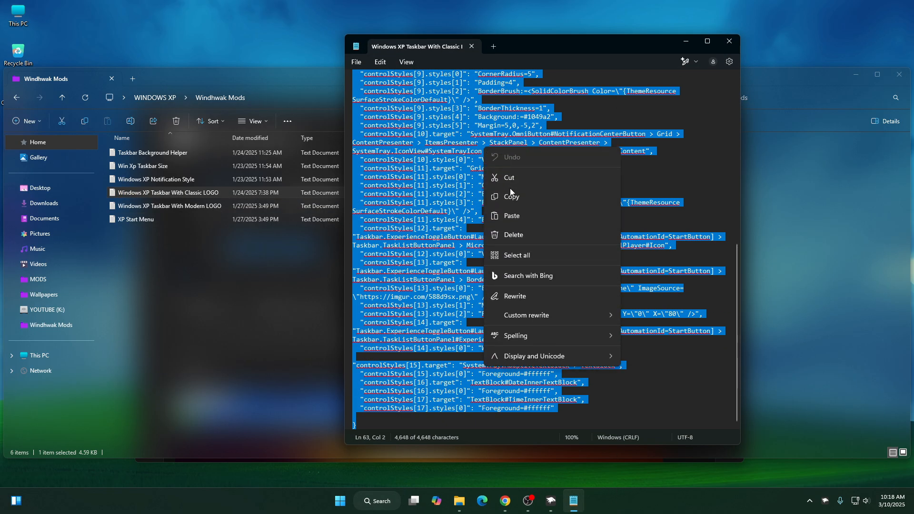
left_click(510, 180)
left_click(727, 42)
left_click(881, 76)
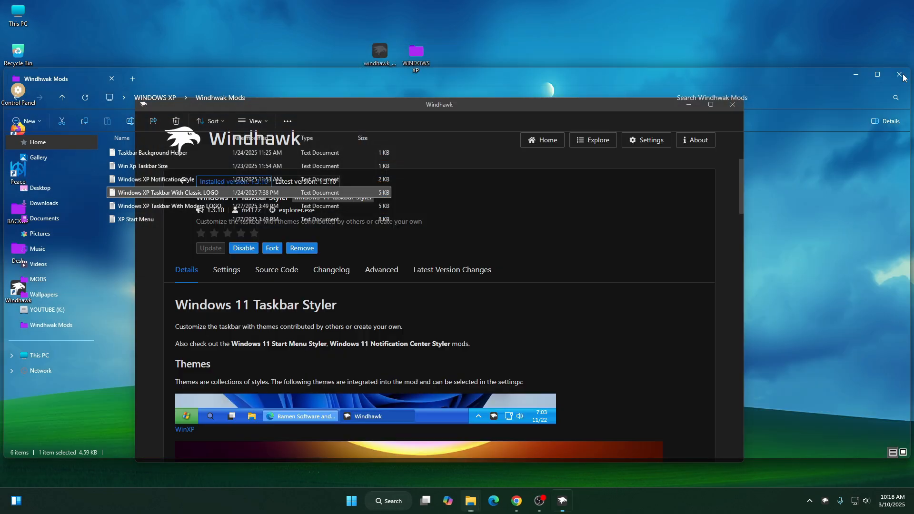
Step: Replace the Windows 11 Taskbar Styler mod's settings text with the copied classic logo taskbar settings and save it
left_click(382, 270)
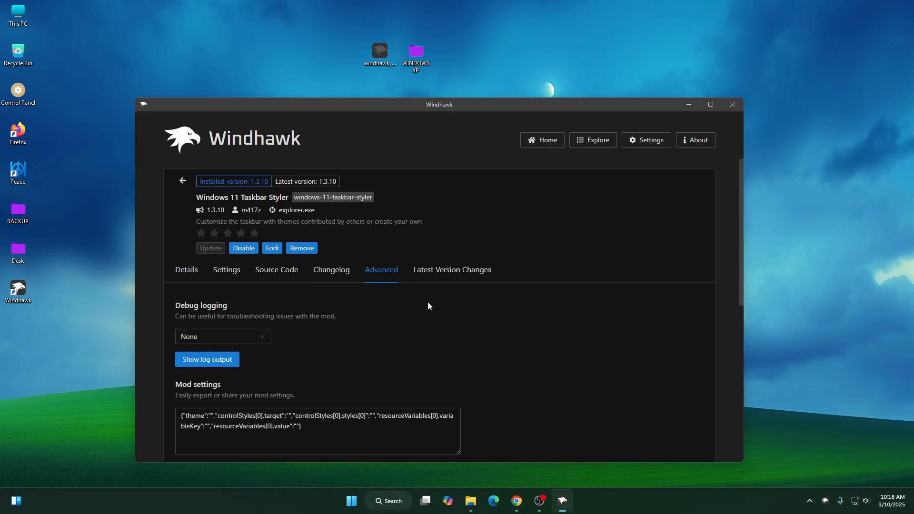
scroll(428, 302, "down", 2)
left_click(326, 335)
key("ctrl+a")
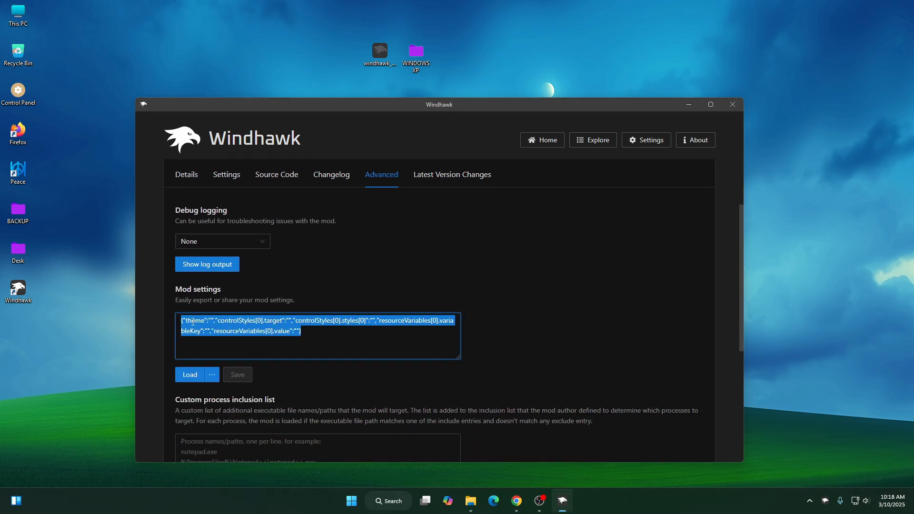
right_click(211, 328)
left_click(227, 366)
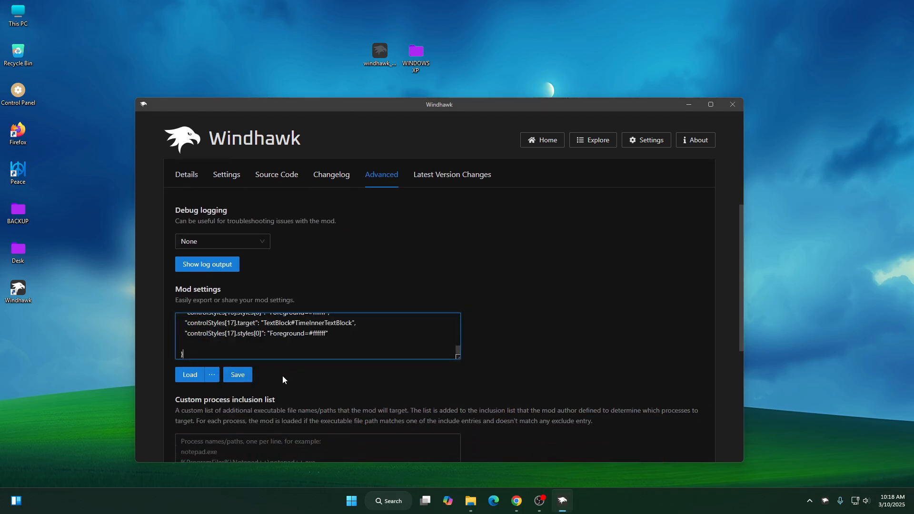
left_click(238, 375)
Step: Minimize Windhawk, set the taskbar alignment to Left in the Windows taskbar settings and close Settings
left_click_drag(485, 104, 471, 46)
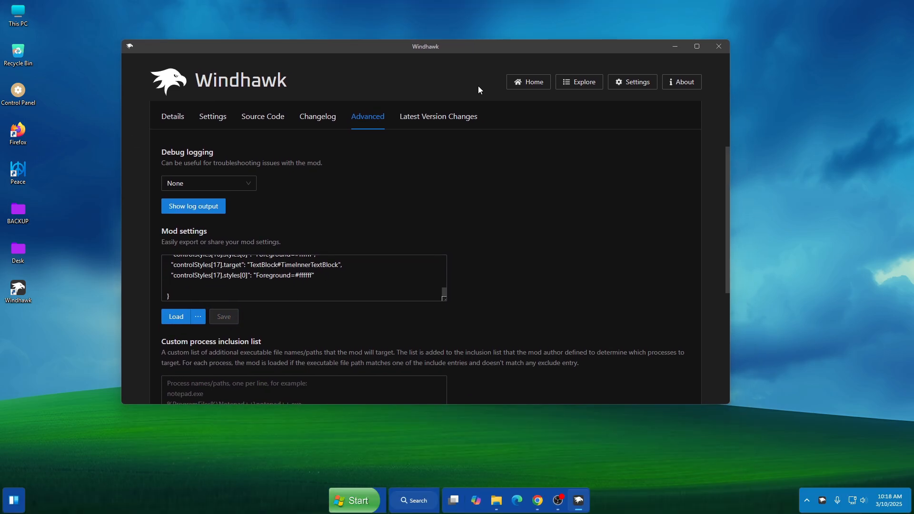
left_click(675, 47)
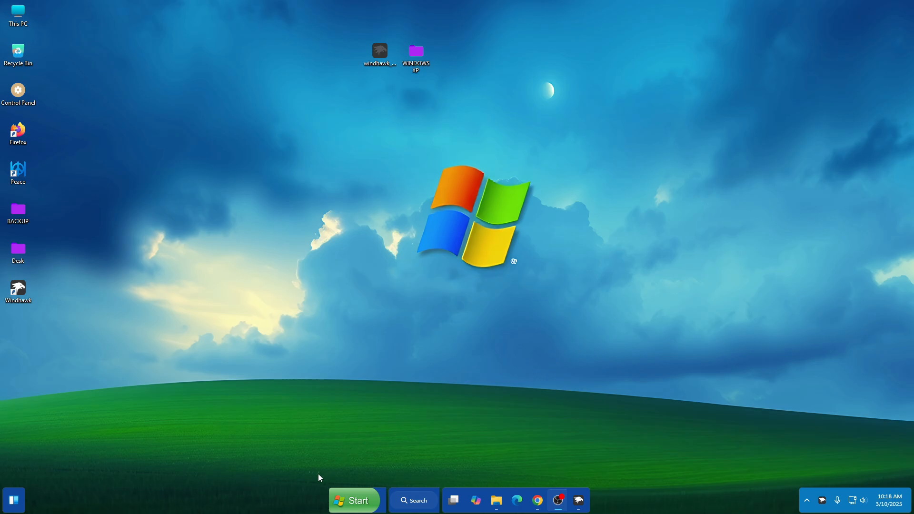
right_click(303, 502)
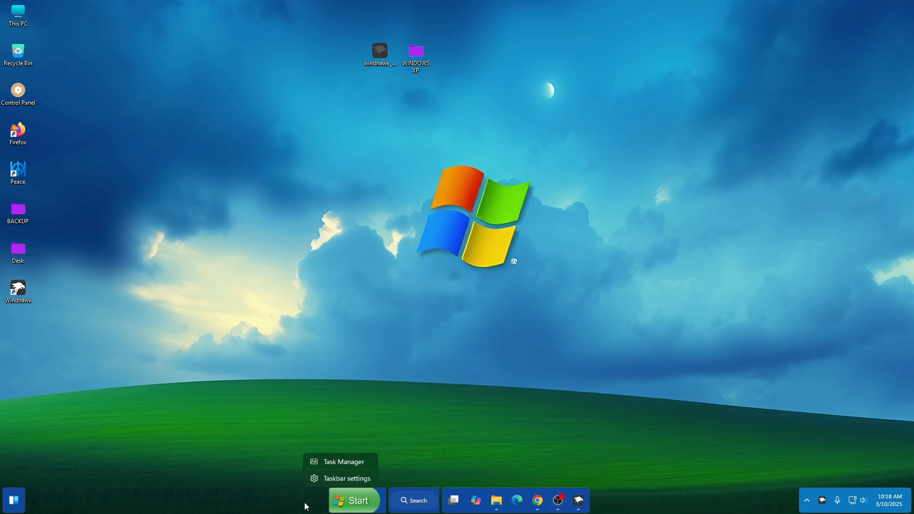
left_click(340, 480)
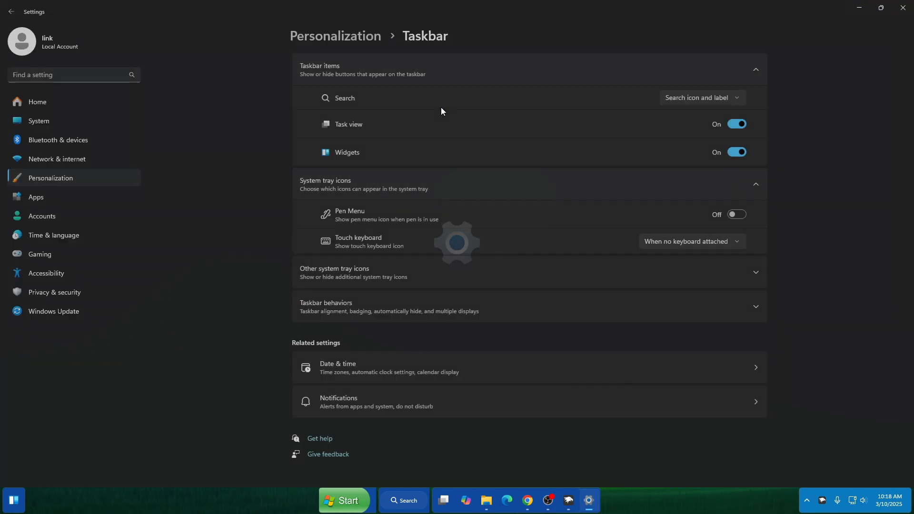
scroll(501, 144, "down", 3)
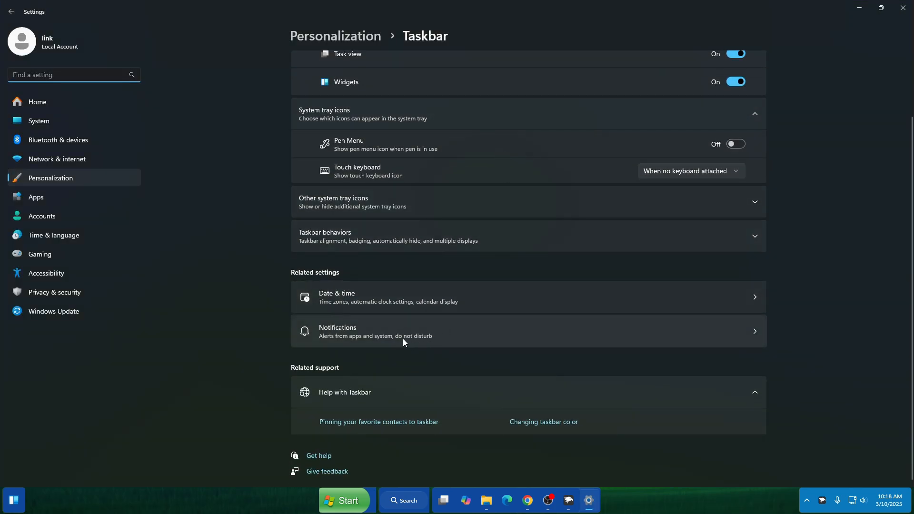
left_click(343, 239)
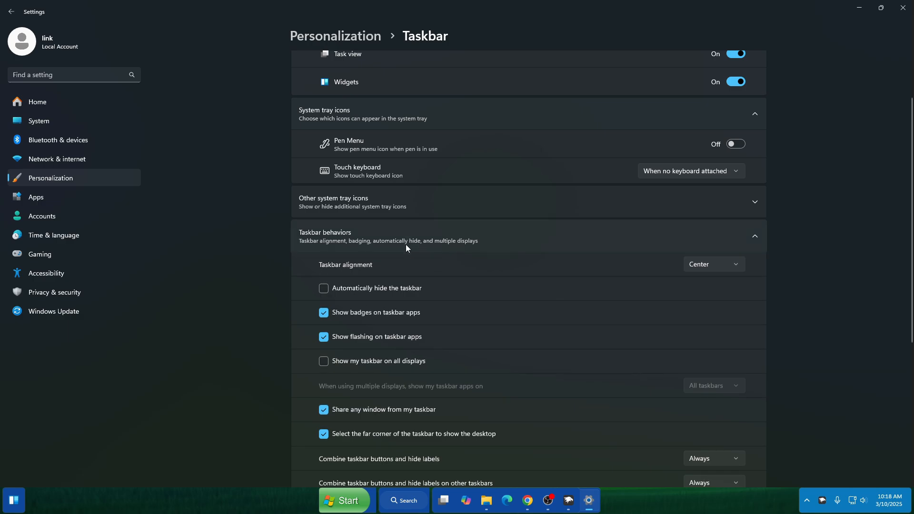
left_click(705, 246)
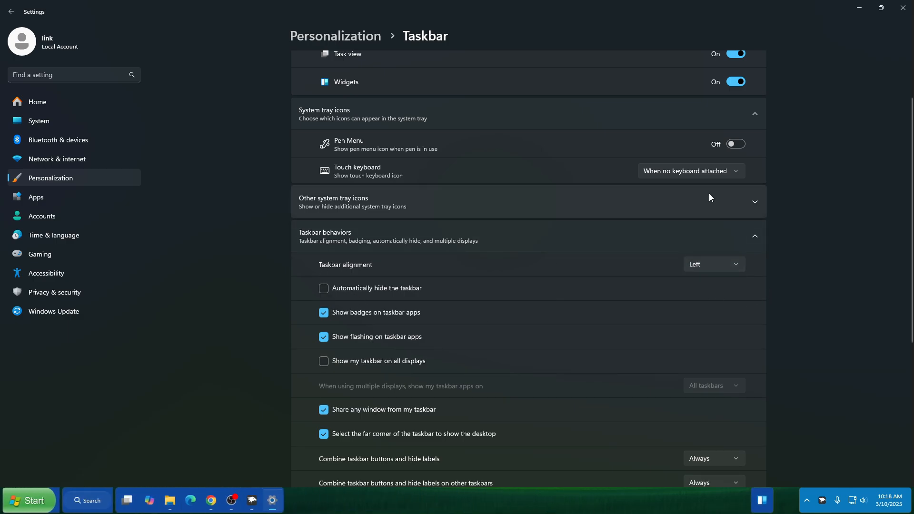
left_click(903, 7)
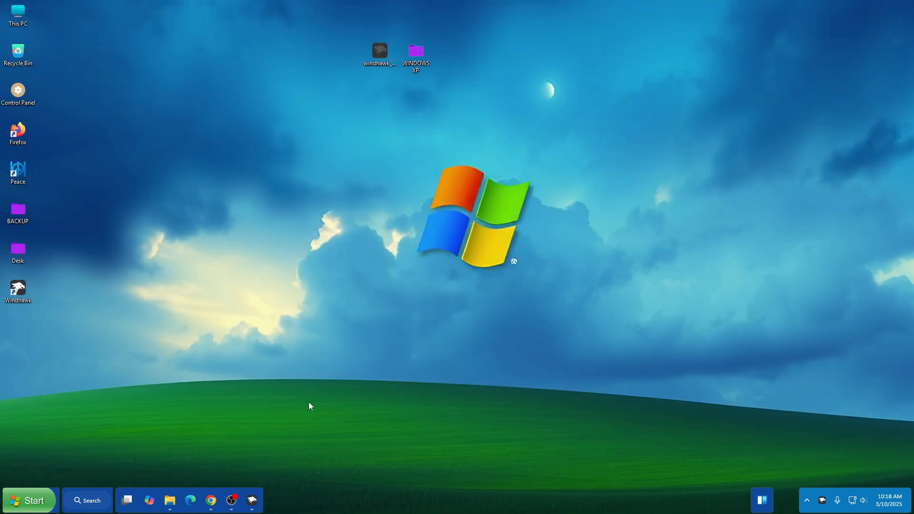
Step: Open the Start menu to examine its current appearance with the restyled taskbar
left_click(49, 500)
left_click(49, 499)
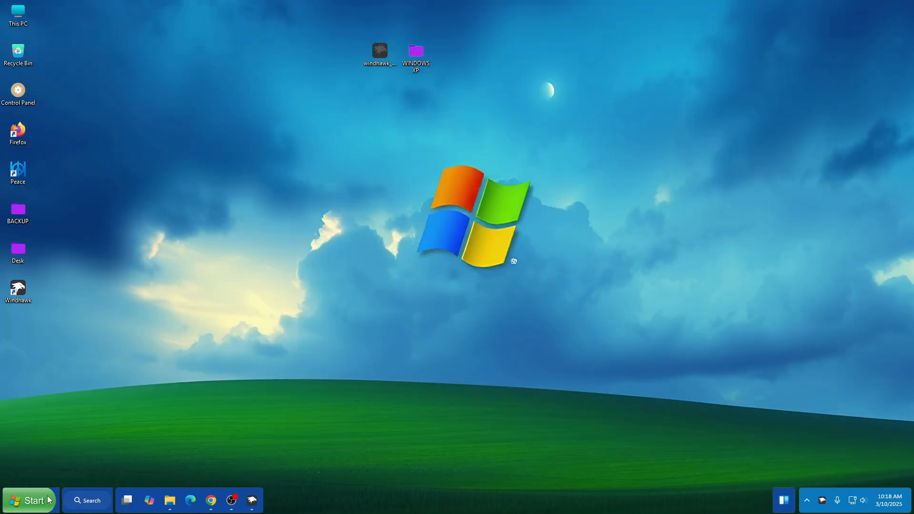
left_click(22, 508)
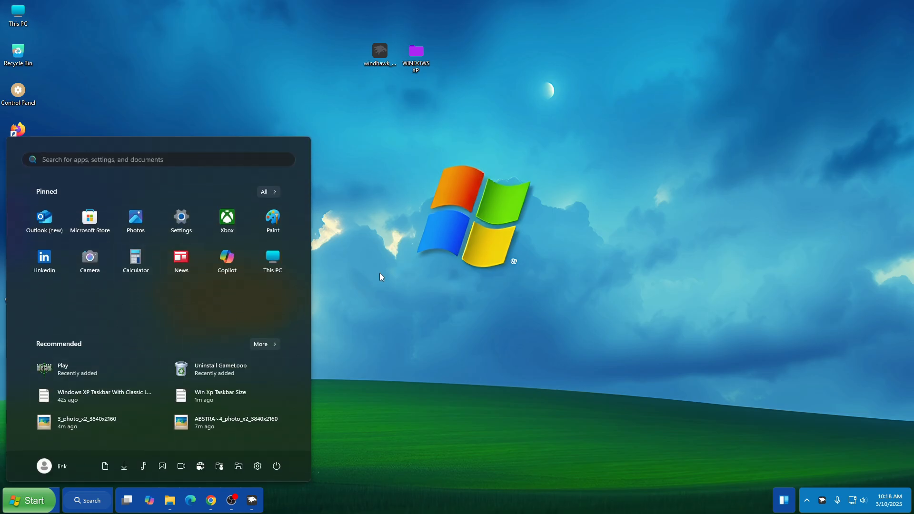
Step: Switch back to Windhawk and install the Windows 11 Start Menu Styler mod, accepting the risk warning
left_click(252, 499)
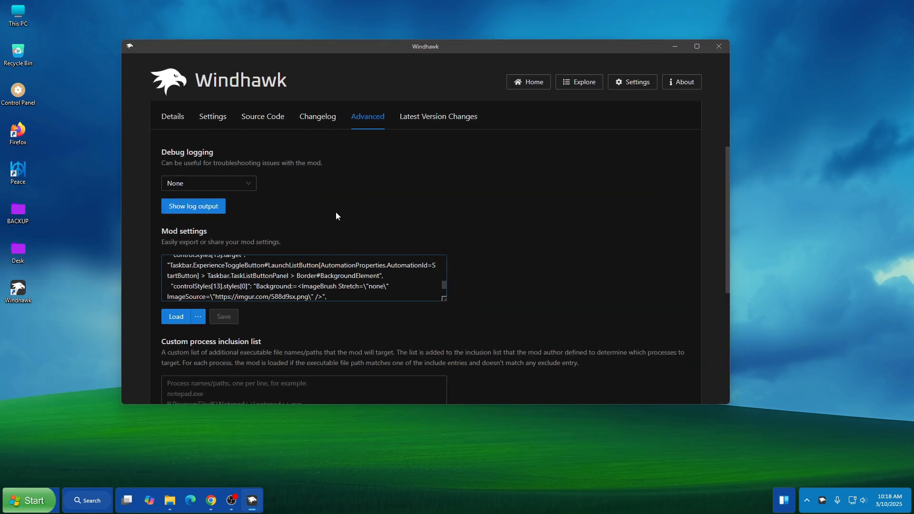
scroll(284, 202, "up", 2)
left_click(171, 123)
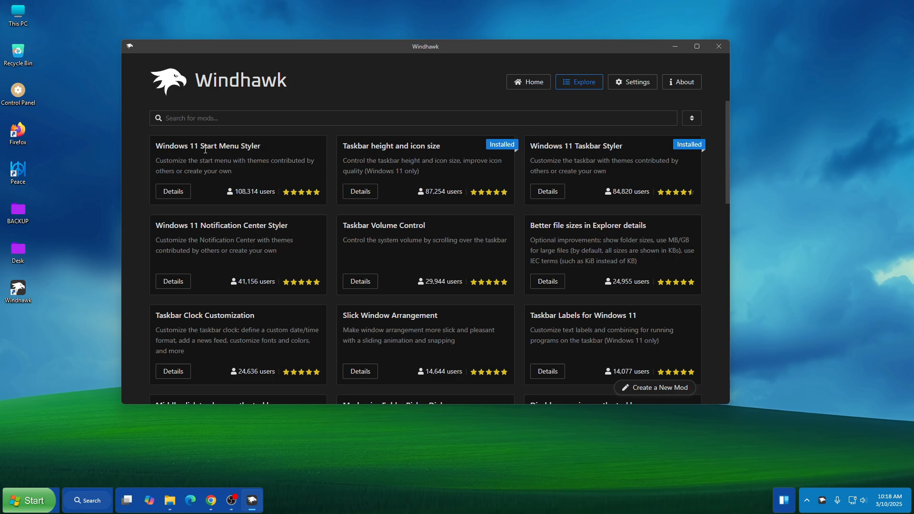
left_click(169, 194)
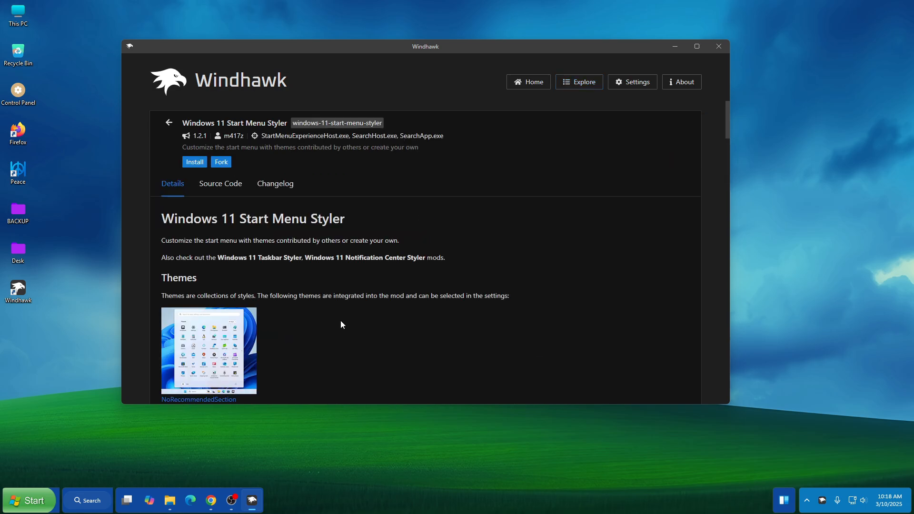
left_click(193, 163)
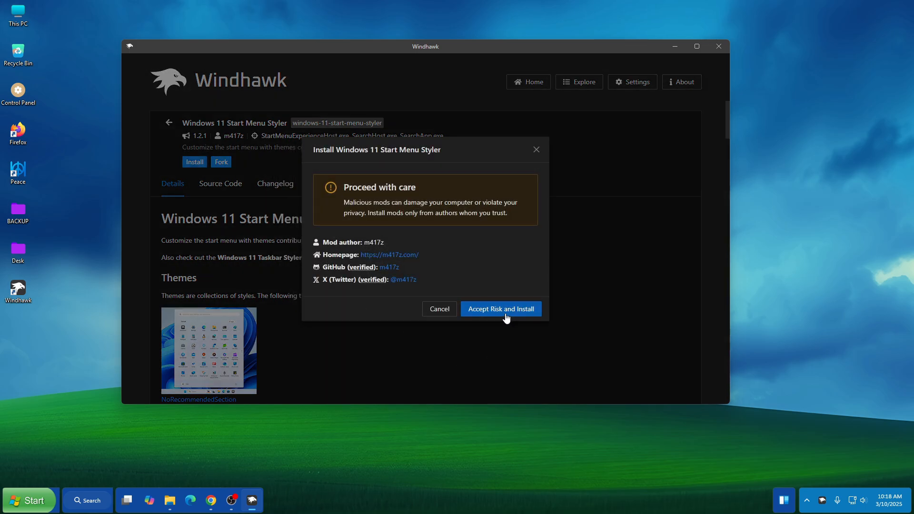
left_click(505, 314)
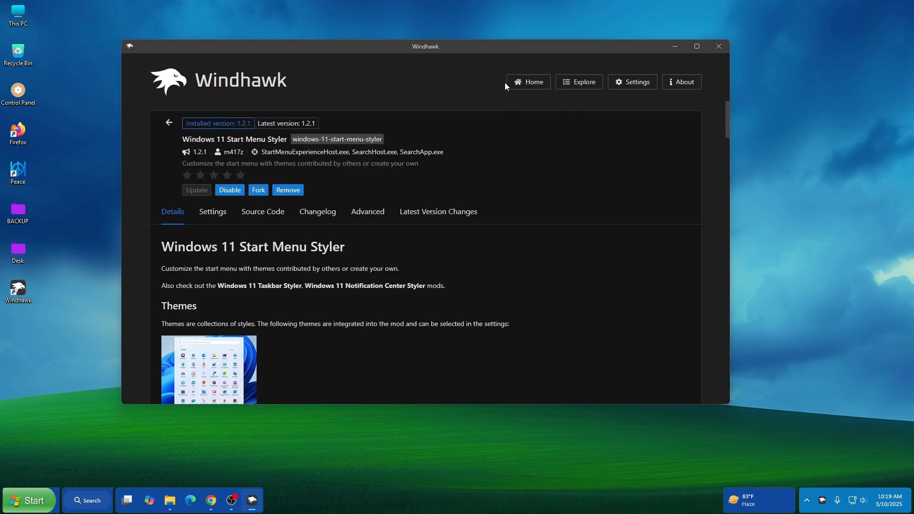
Step: Open the XP Start Menu text file from the Windhwak Mods folder inside the WINDOWS XP desktop folder
left_click_drag(498, 48, 532, 178)
double_click(424, 60)
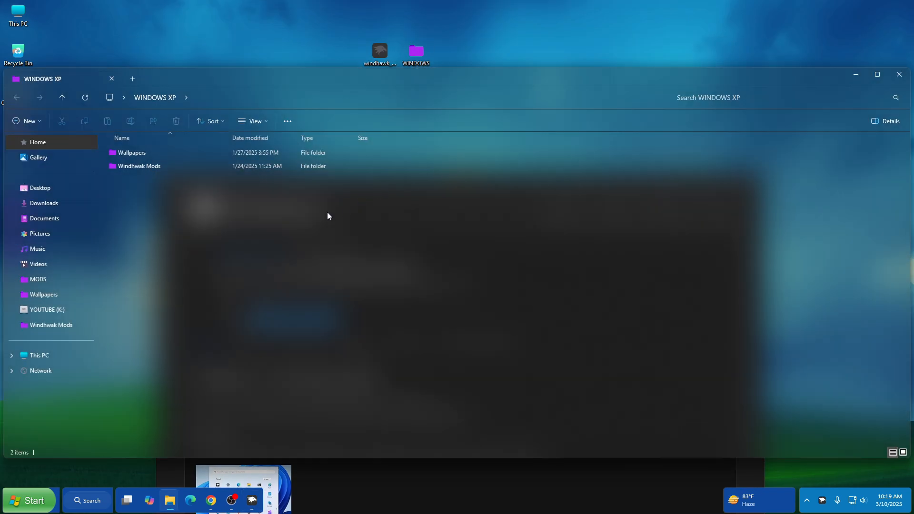
left_click(149, 167)
double_click(150, 167)
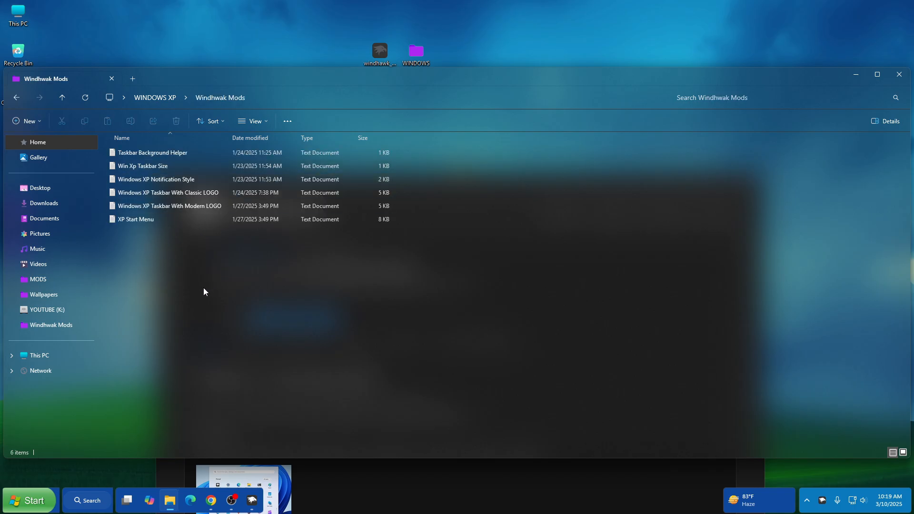
double_click(135, 221)
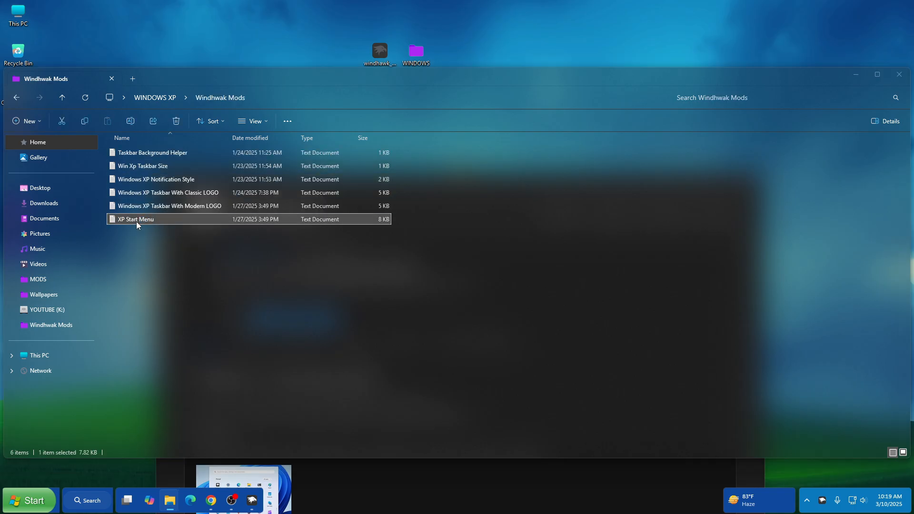
Step: Copy the entire text of XP Start Menu.txt and close the file and its folder window
left_click_drag(353, 81, 476, 429)
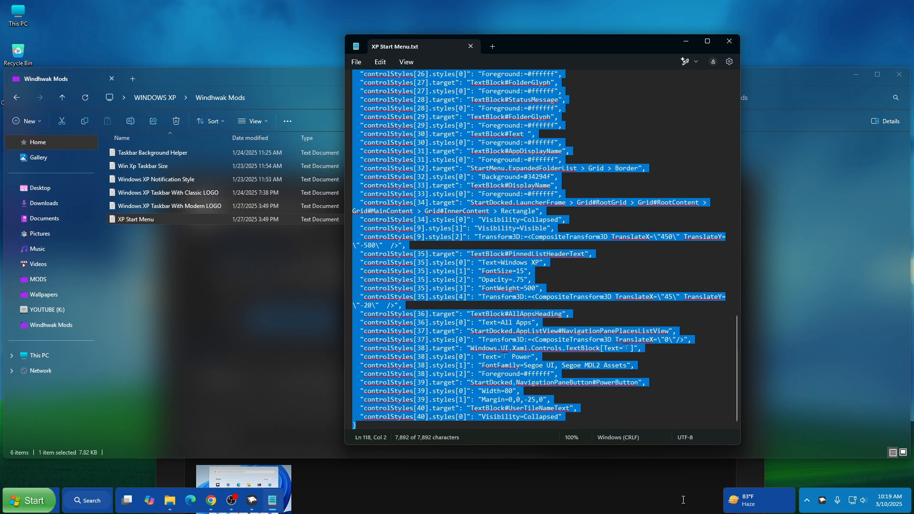
right_click(475, 187)
left_click(511, 238)
left_click(730, 43)
left_click(898, 75)
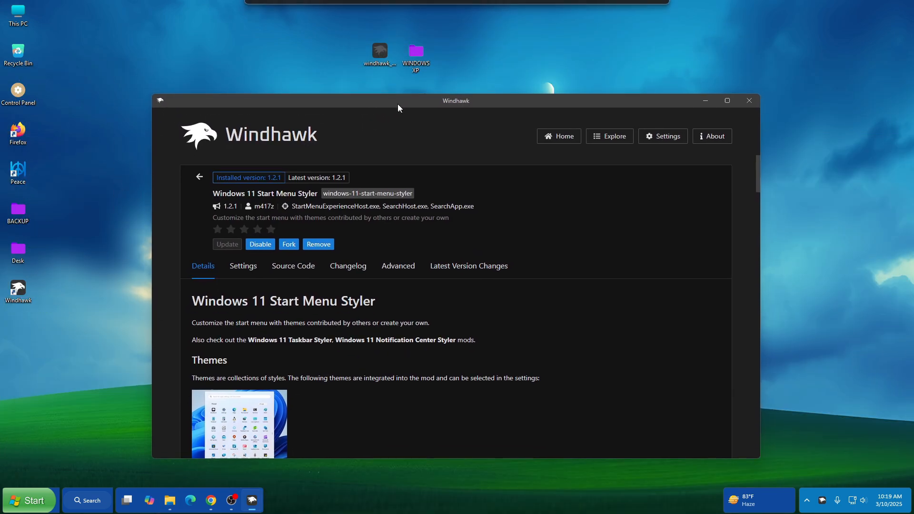
Step: Replace the Windows 11 Start Menu Styler mod's settings text with the copied XP Start menu settings and save it
left_click_drag(398, 104, 396, 95)
left_click(400, 264)
scroll(364, 326, "down", 2)
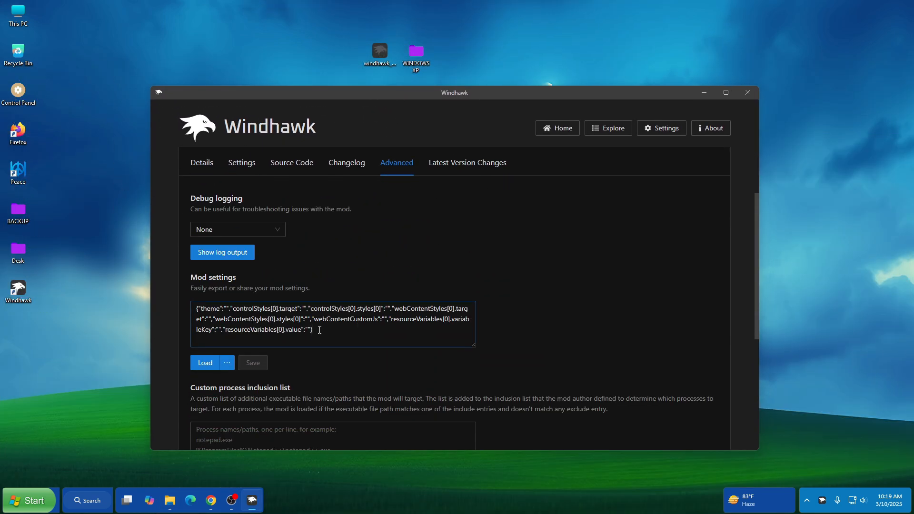
key("ctrl+a")
right_click(227, 316)
left_click(239, 351)
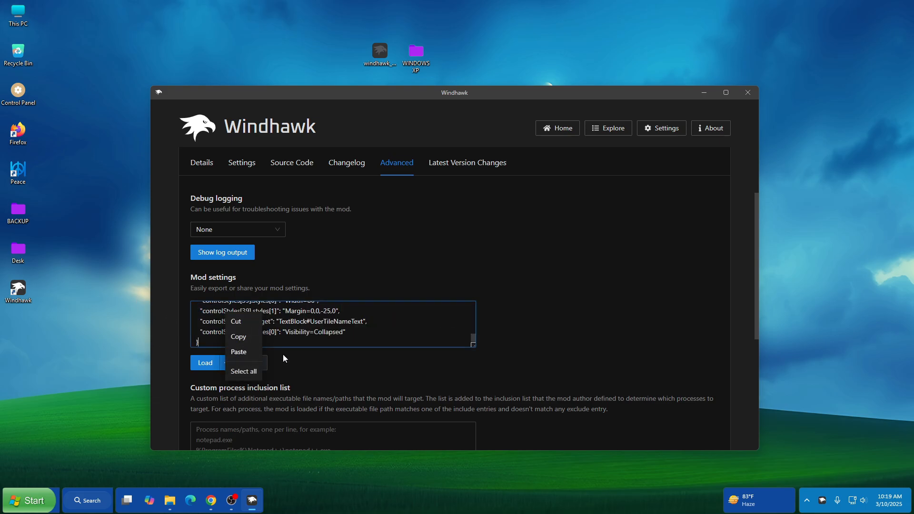
scroll(283, 358, "down", 2)
left_click(252, 267)
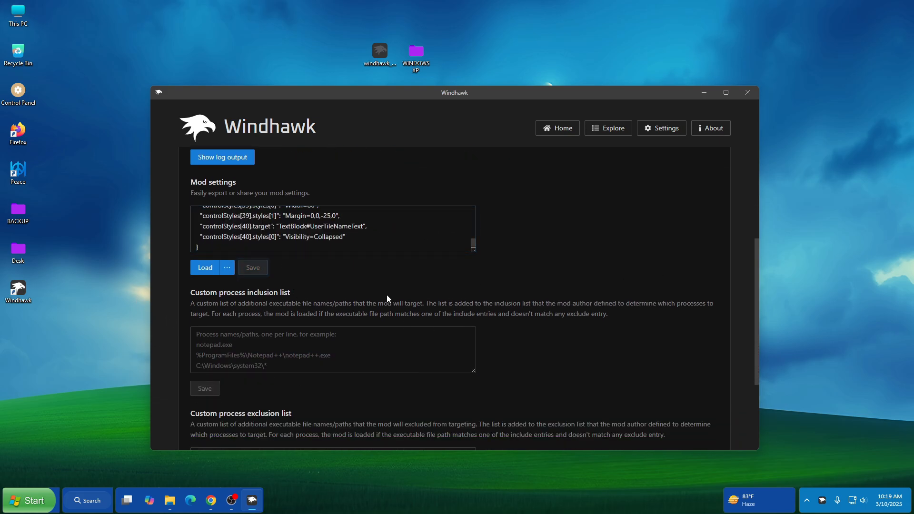
Step: Examine the restyled Start menu, closing Windhawk to view it against the desktop
left_click(50, 503)
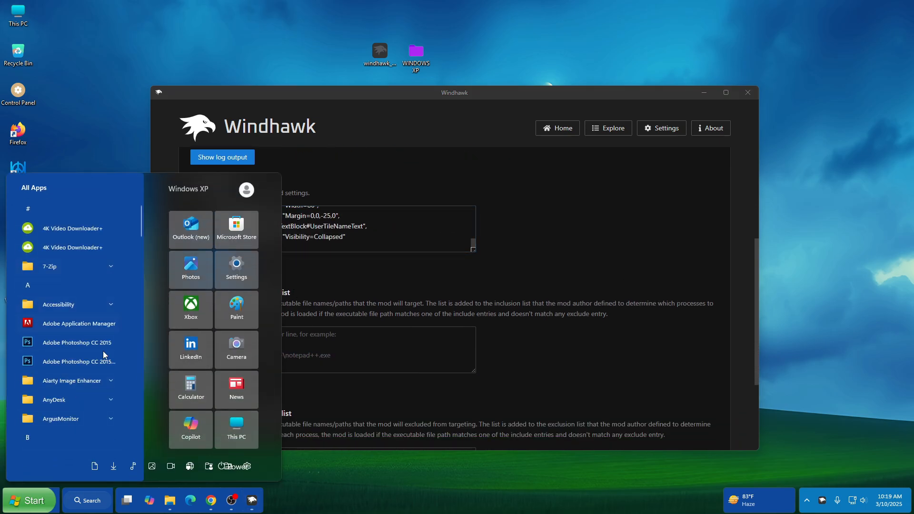
left_click(748, 92)
left_click(46, 501)
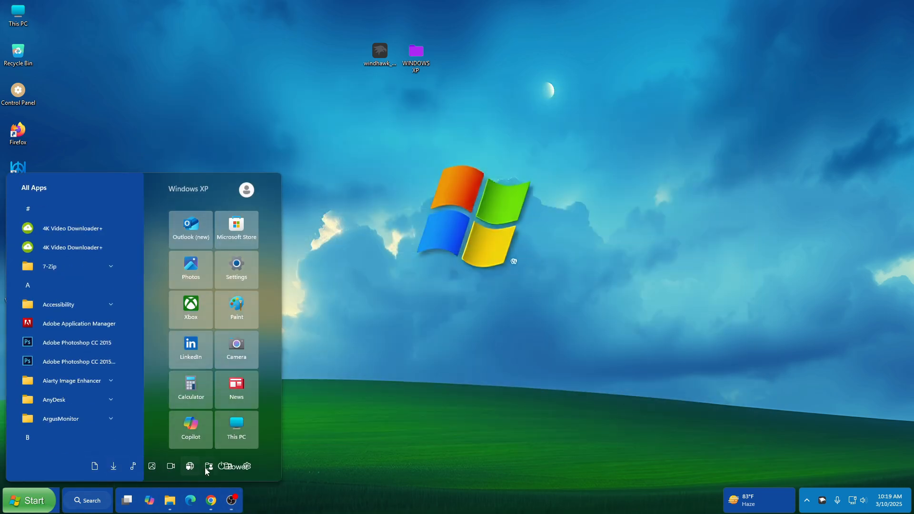
Step: In the Start settings, turn off every folder shown beside the Power button, from Settings to Personal folder, and close Settings
right_click(153, 339)
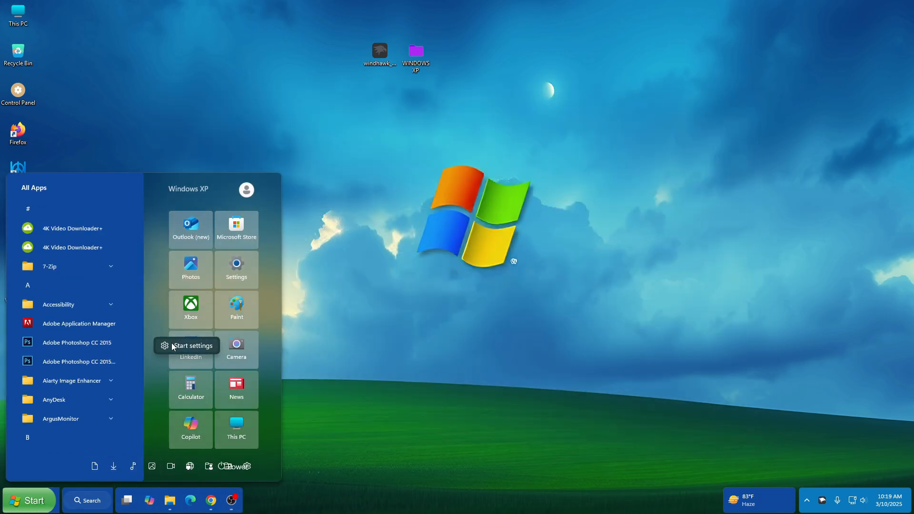
left_click(176, 346)
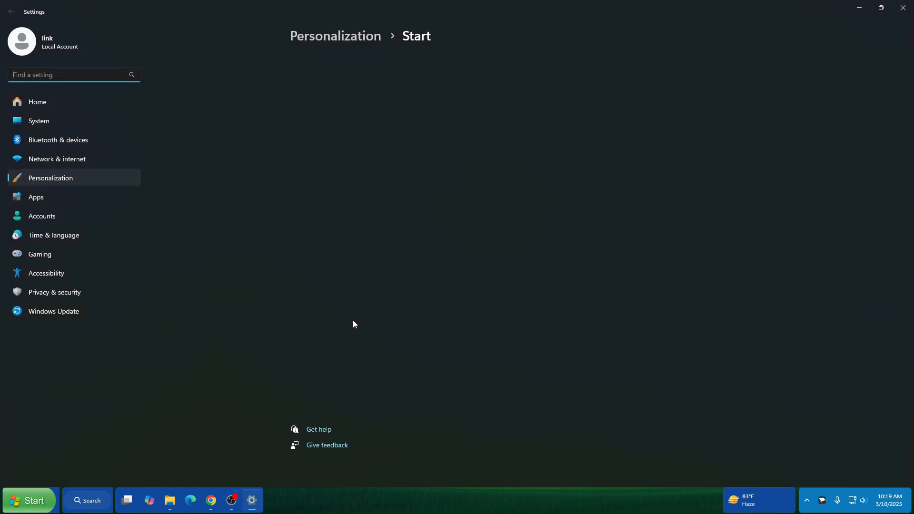
scroll(367, 345, "down", 1)
scroll(367, 350, "down", 2)
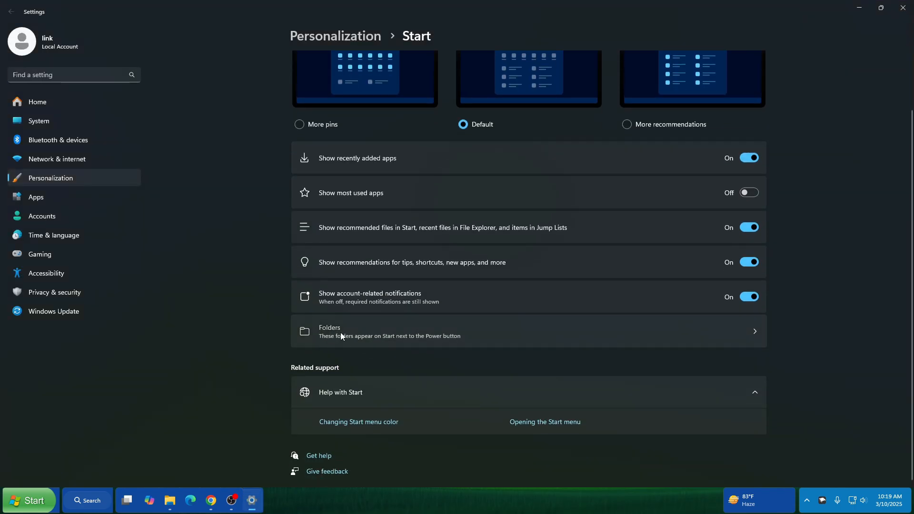
left_click(338, 339)
left_click(743, 93)
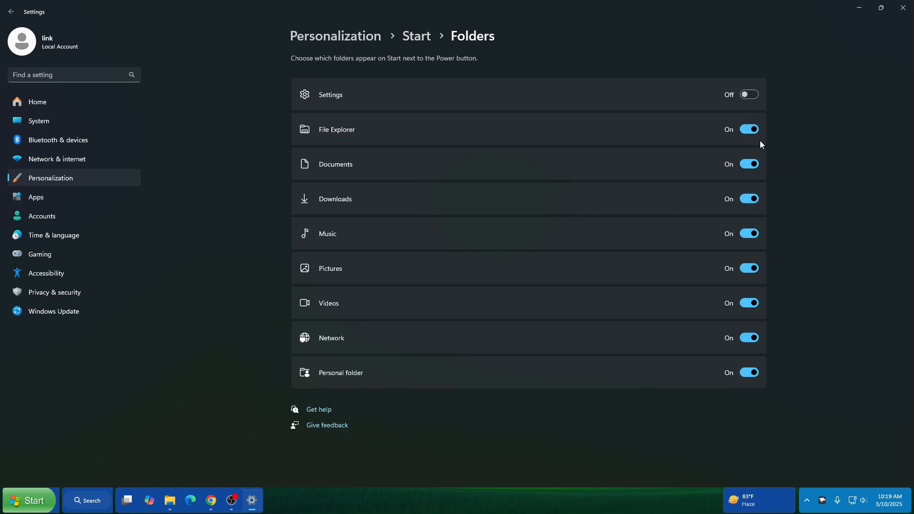
left_click(748, 164)
left_click(749, 199)
left_click(748, 233)
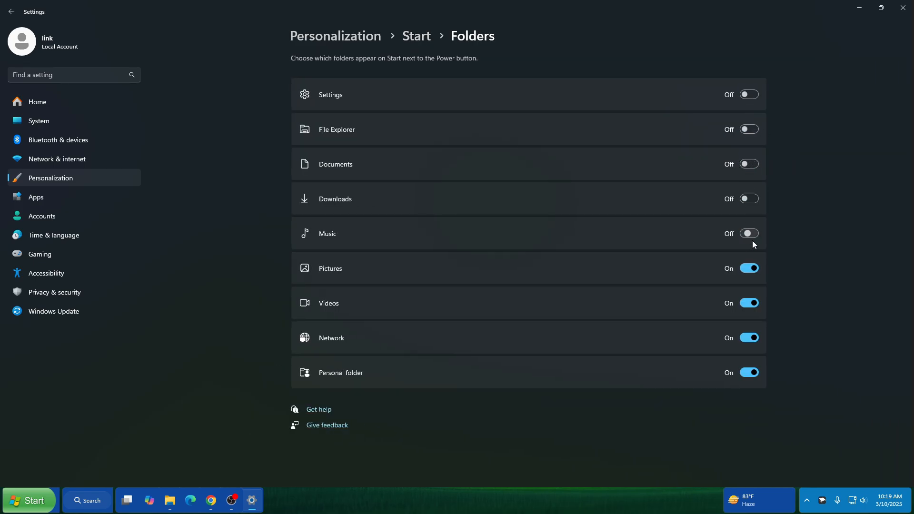
left_click(748, 268)
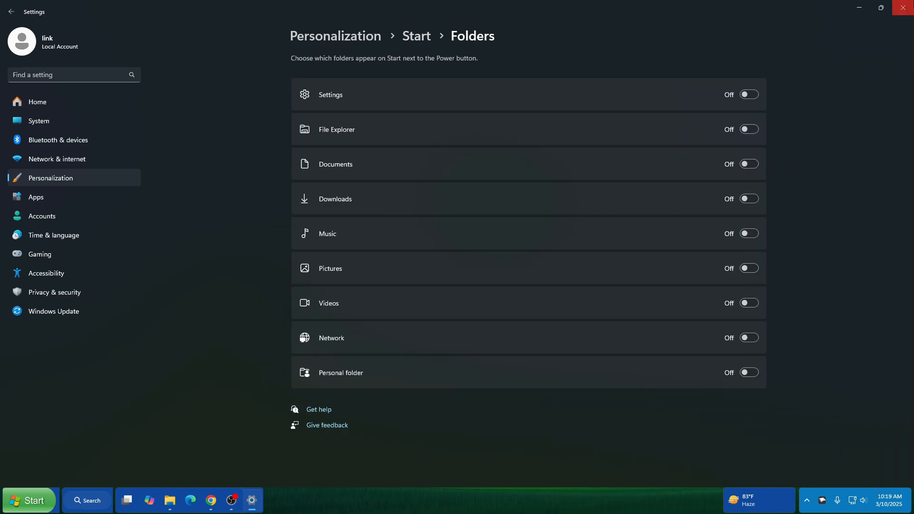
left_click(903, 8)
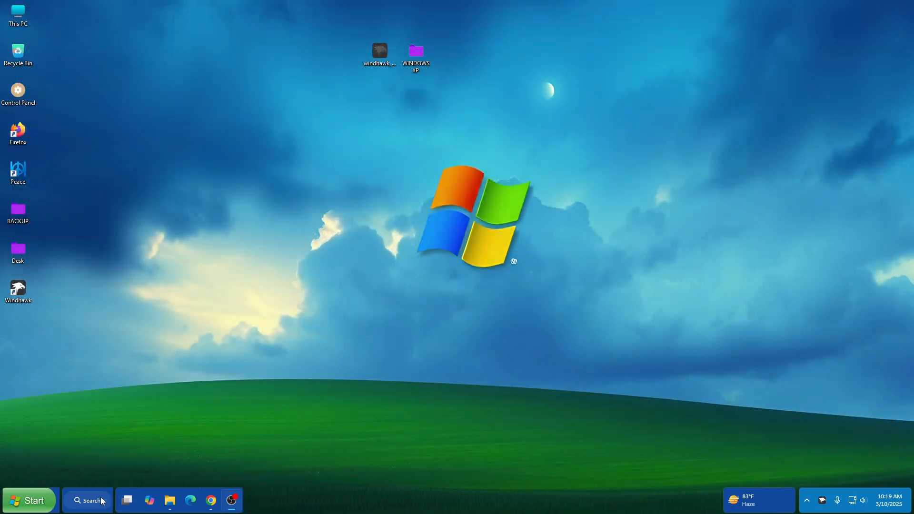
Step: Open the Windows taskbar settings and find the options for taskbar items
right_click(323, 506)
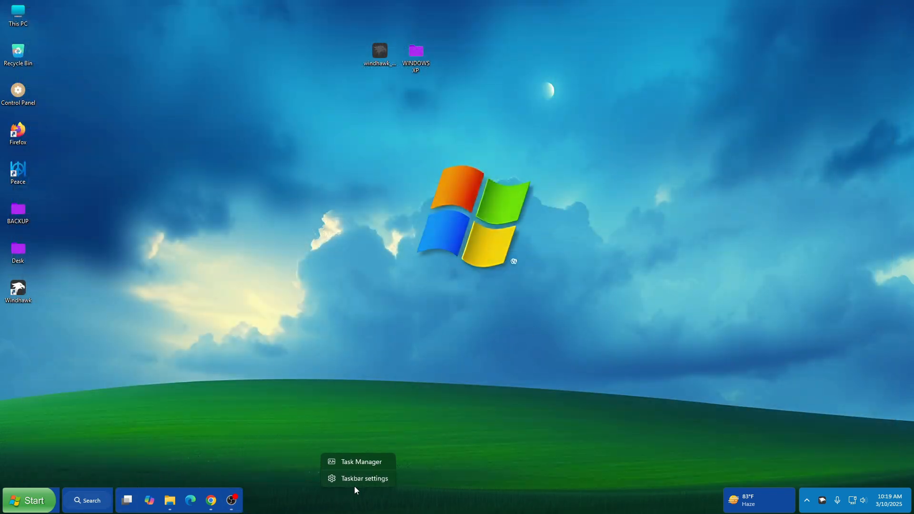
left_click(365, 479)
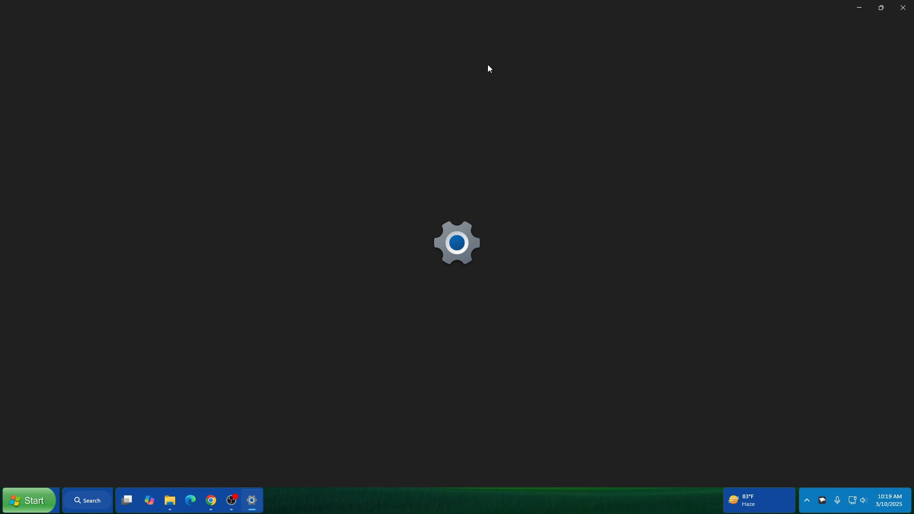
scroll(434, 236, "down", 2)
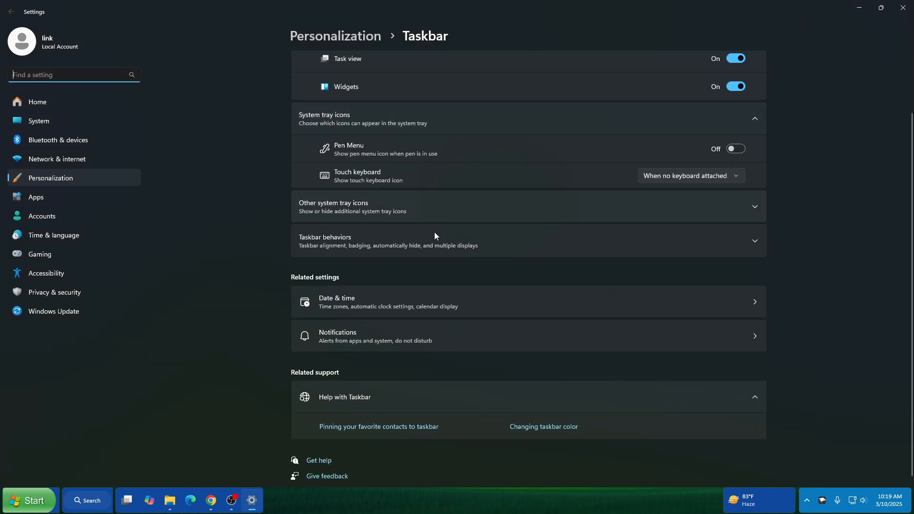
scroll(409, 244, "up", 2)
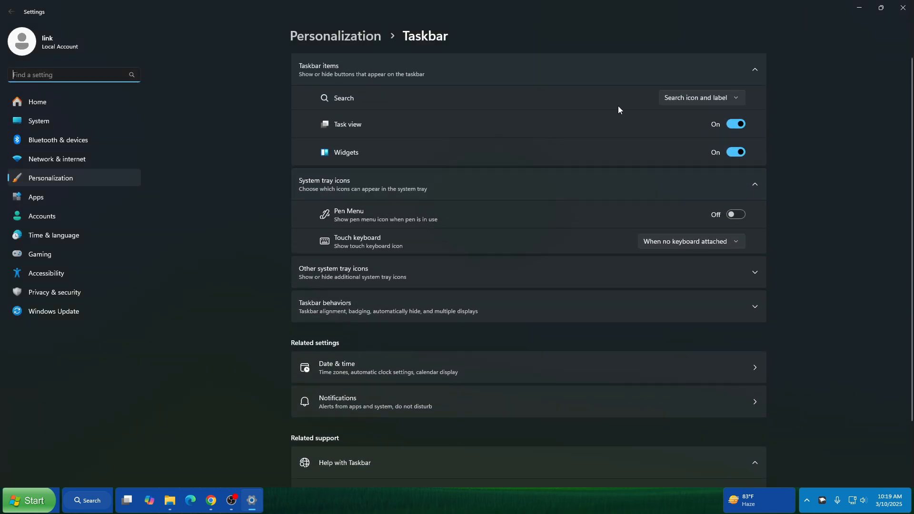
Step: Try the taskbar search styles Search icon only, Hide, and Search icon and label
left_click(698, 100)
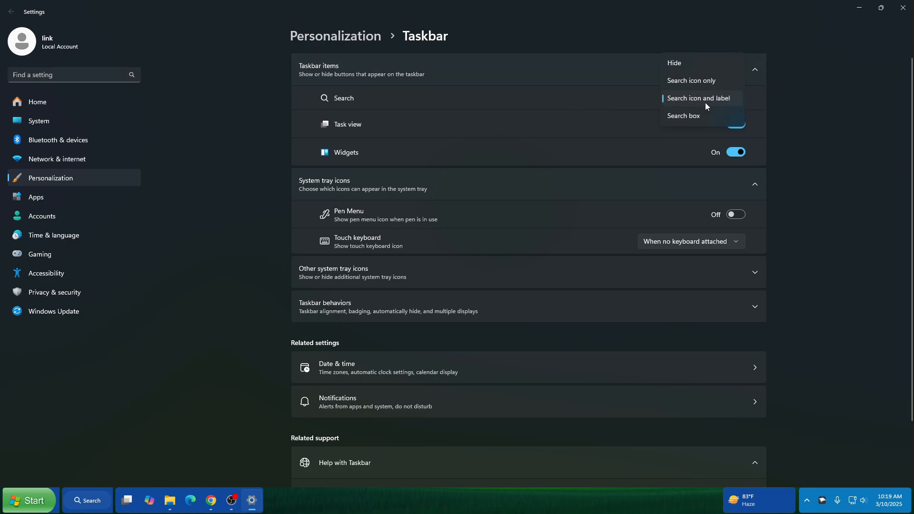
left_click(691, 80)
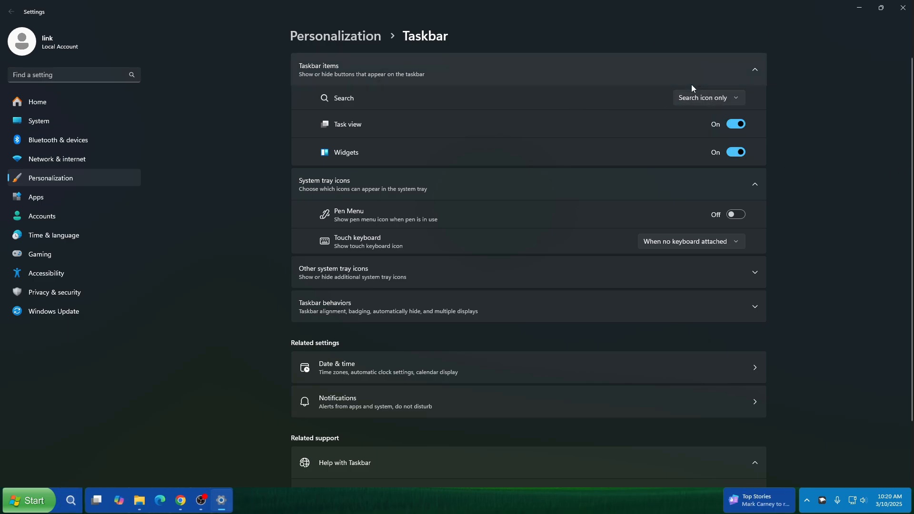
left_click(693, 94)
left_click(699, 81)
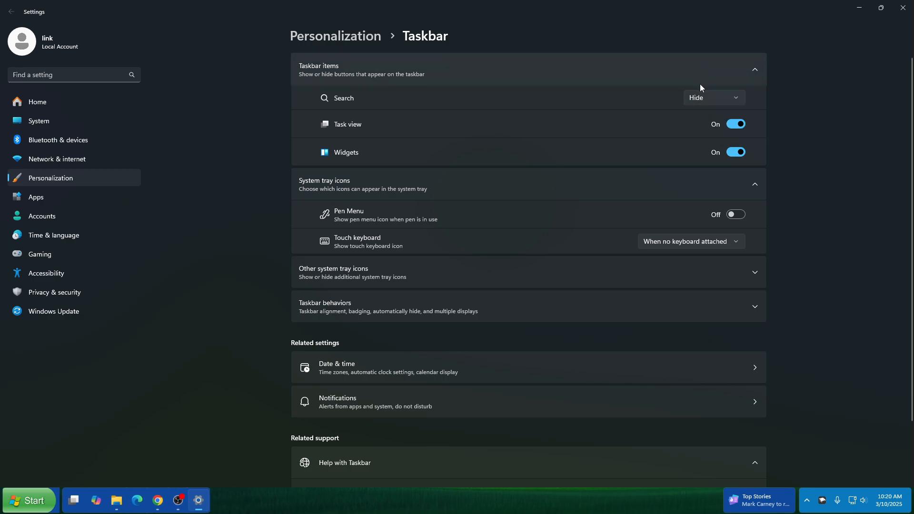
left_click(701, 98)
left_click(720, 134)
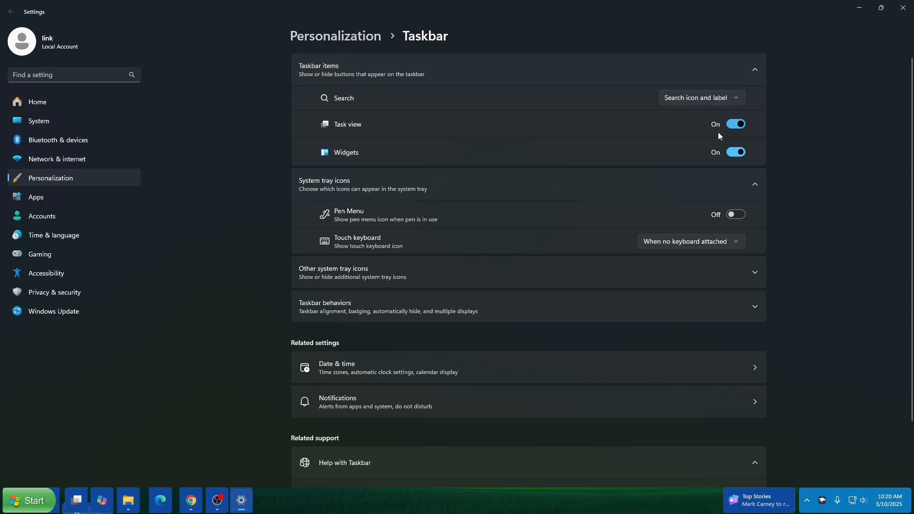
Step: Set the taskbar search to Search box, turn off Task view and close Settings
left_click(705, 94)
left_click(699, 117)
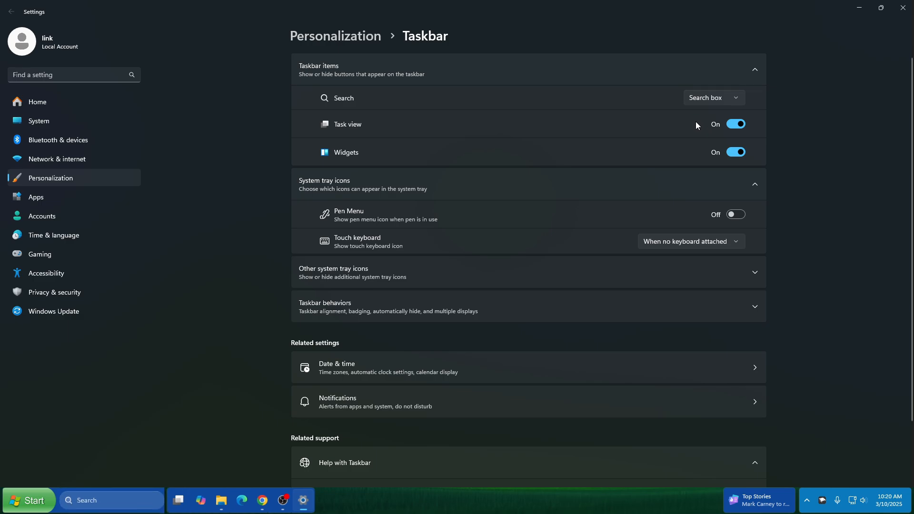
left_click(732, 125)
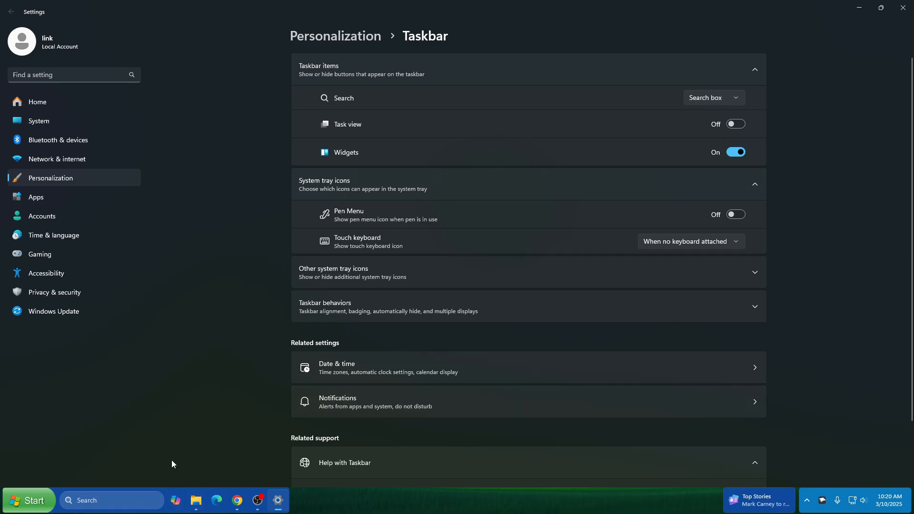
left_click(903, 8)
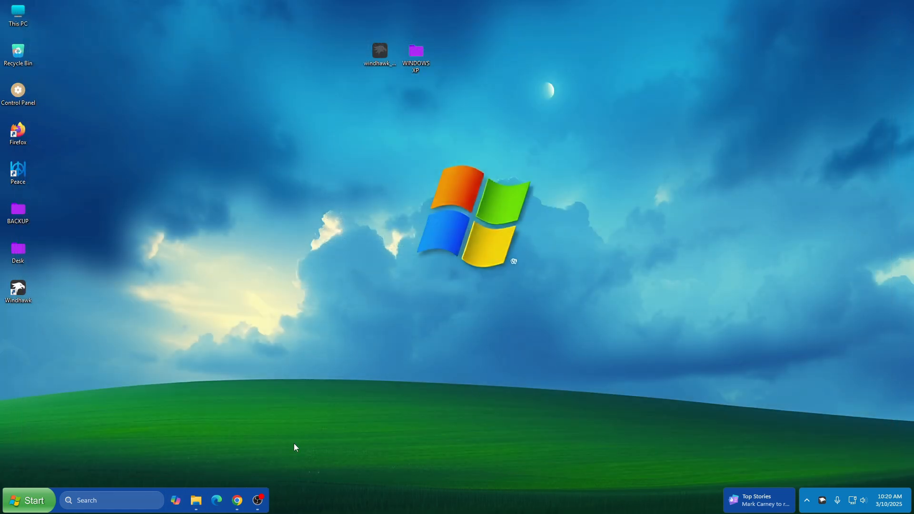
Step: Examine the current appearance of the Start menu and the notification center
left_click(41, 504)
left_click(447, 345)
left_click(884, 500)
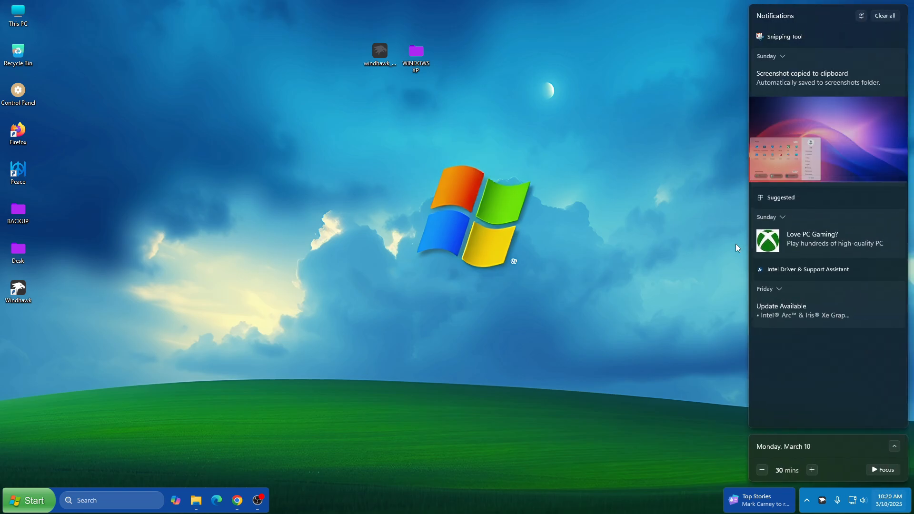
left_click(703, 177)
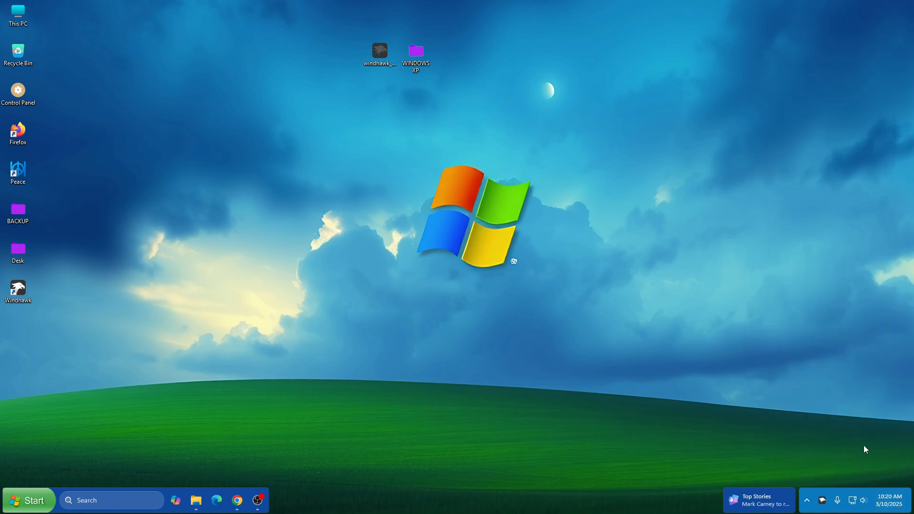
Step: Dismiss the Snipping Tool notification in the notification center and close the center
left_click(884, 499)
left_click(896, 57)
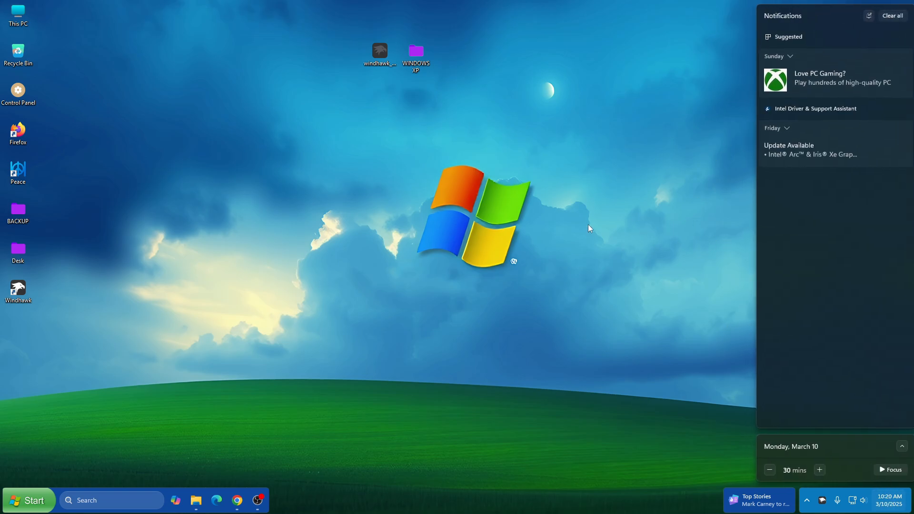
left_click(588, 224)
left_click(887, 500)
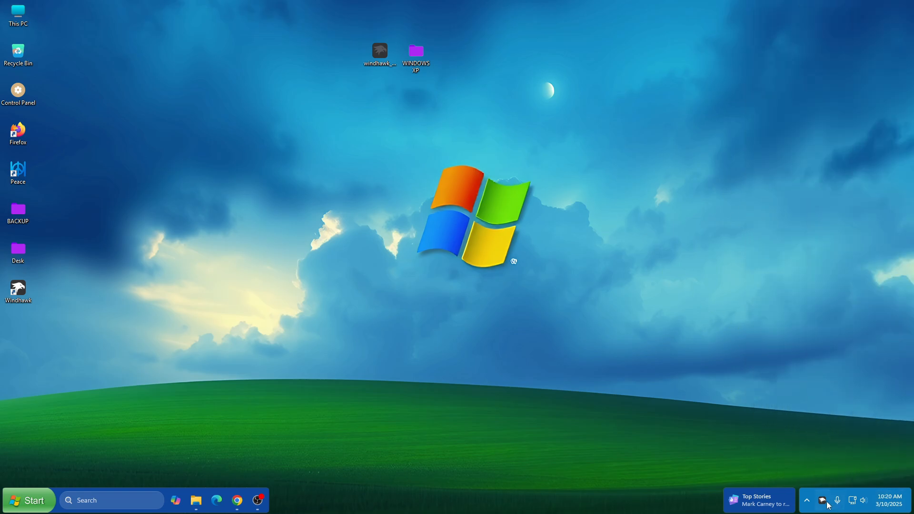
Step: Open Windhawk and search its available mods for "Noti"
left_click(822, 502)
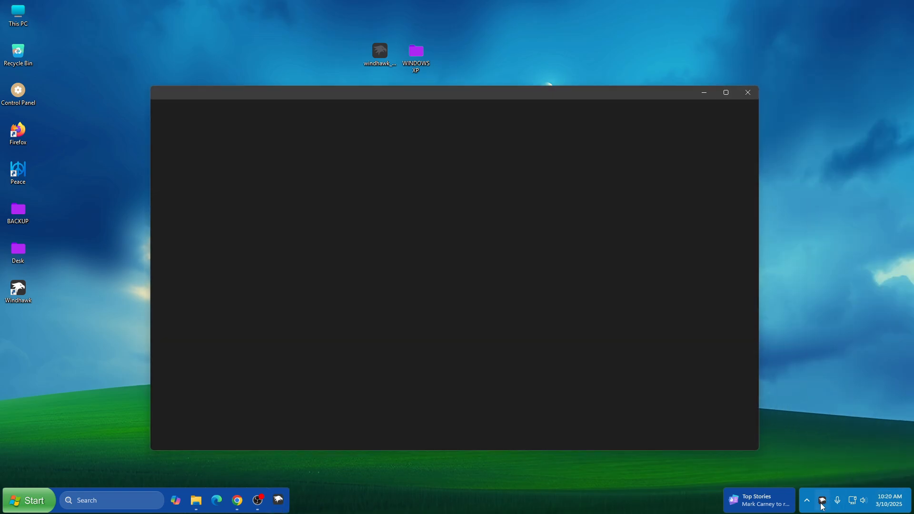
left_click_drag(519, 97, 519, 64)
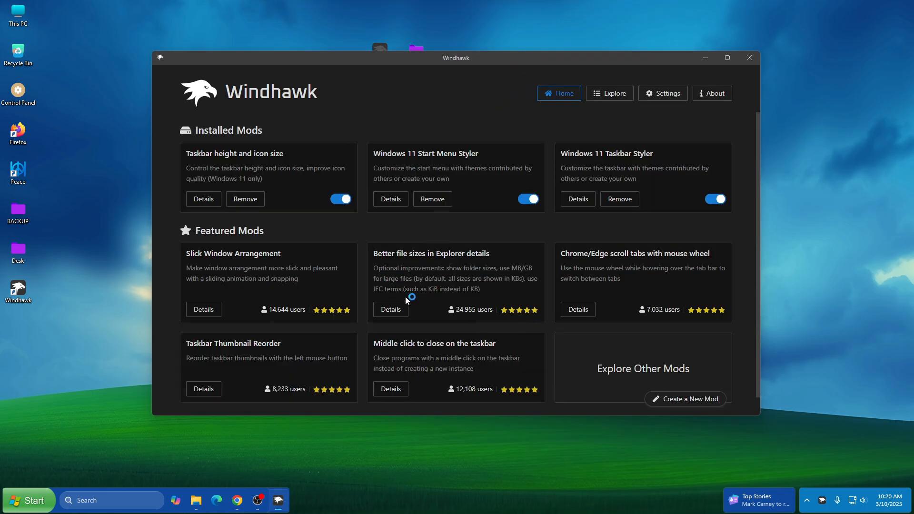
left_click(610, 94)
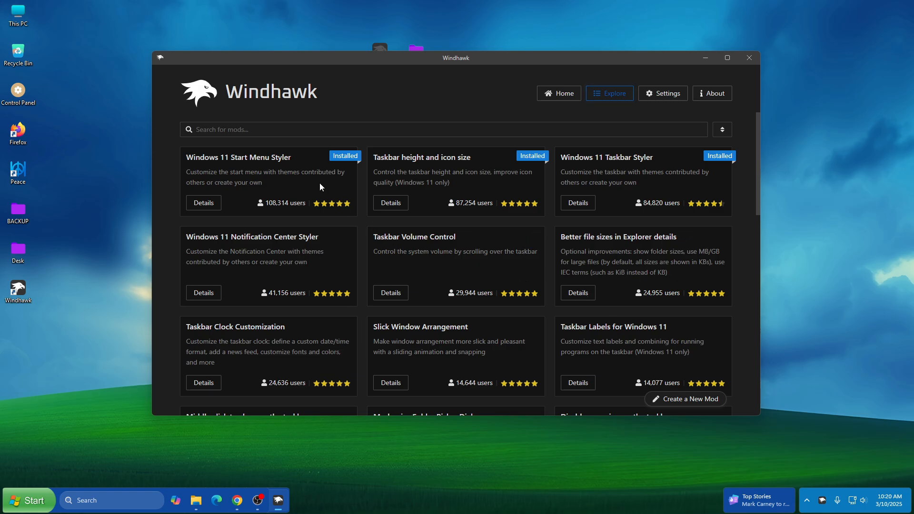
left_click(279, 126)
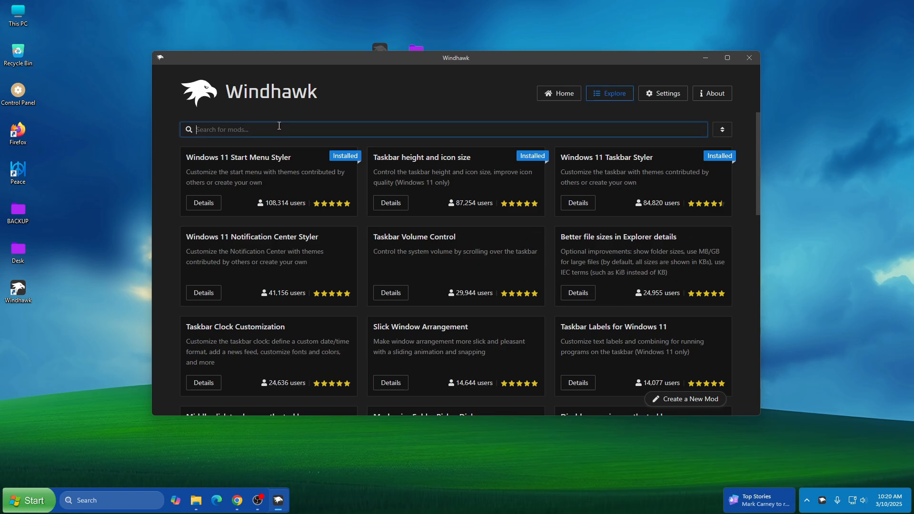
type("Noti")
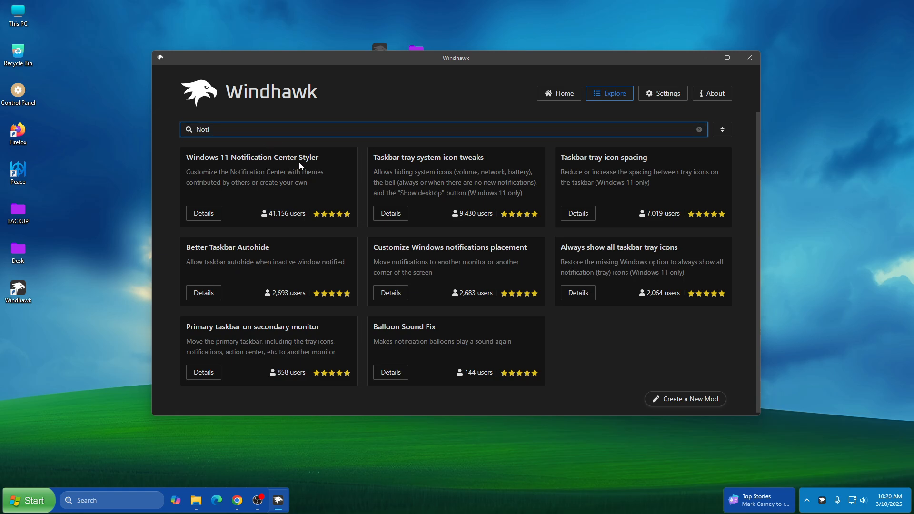
Step: Install the Windows 11 Notification Center Styler mod, accepting the risk
left_click(204, 215)
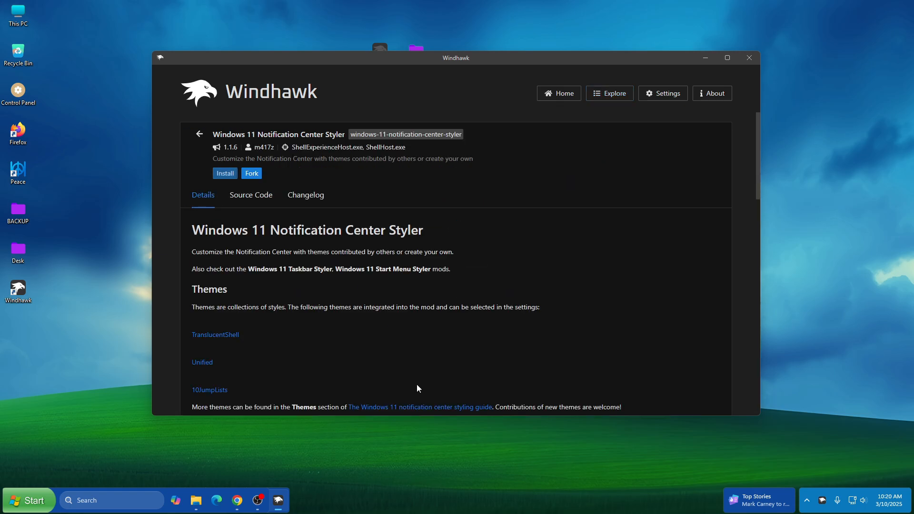
left_click(225, 174)
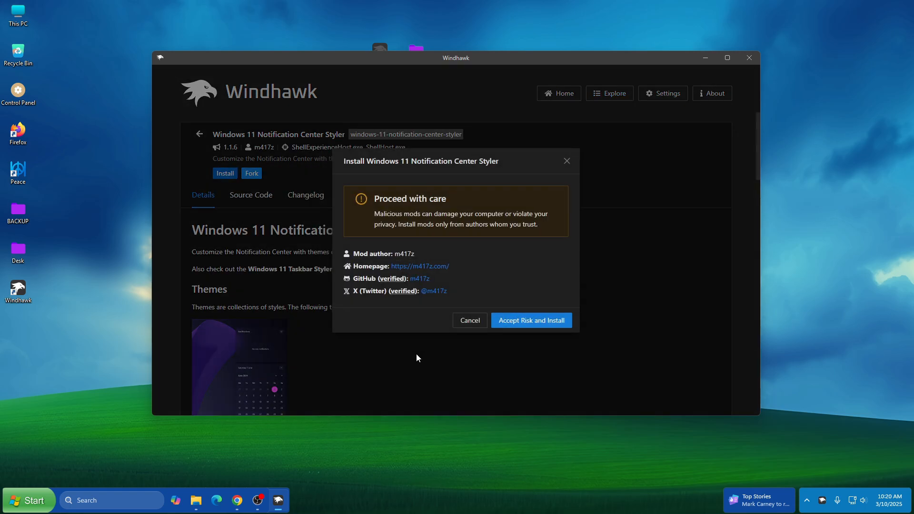
left_click(539, 327)
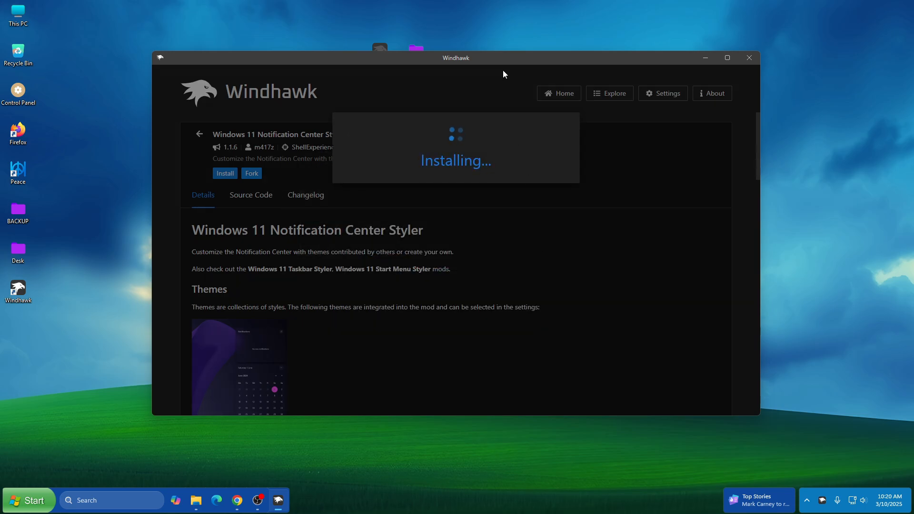
left_click_drag(503, 62, 508, 113)
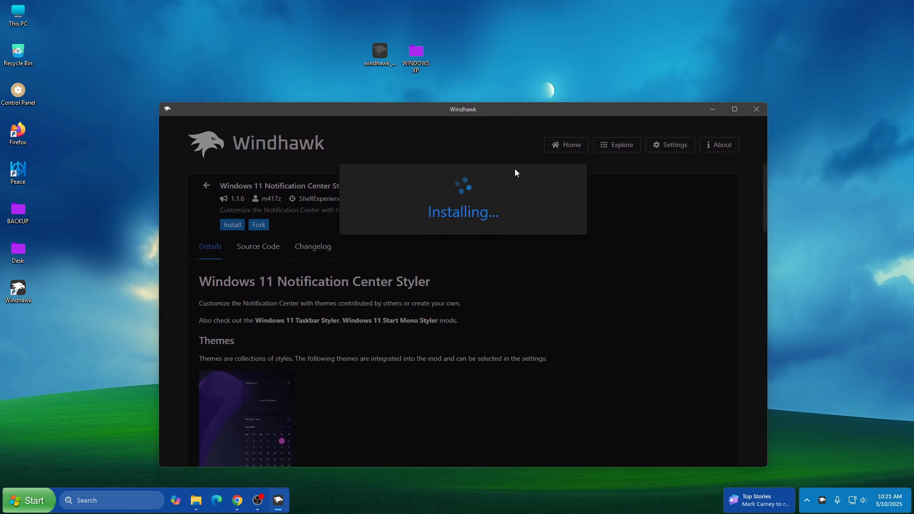
Step: Copy the full text of Windows XP Notification Style.txt from WINDOWS XP > Windhwak Mods on the desktop, and close the file
double_click(422, 62)
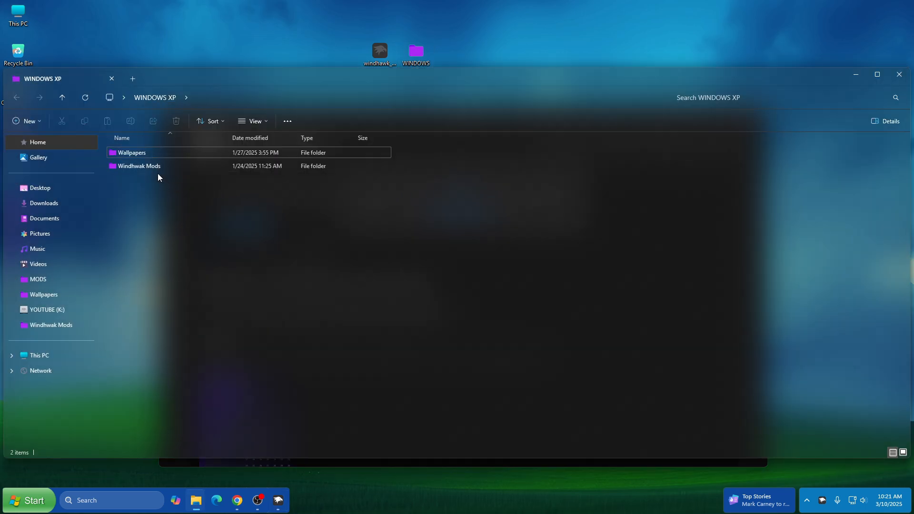
double_click(145, 167)
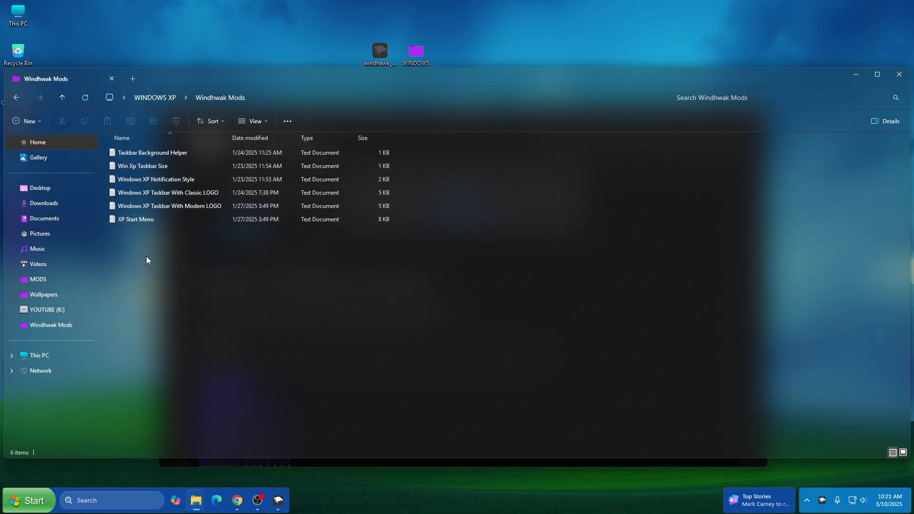
double_click(146, 183)
left_click_drag(357, 296, 275, 75)
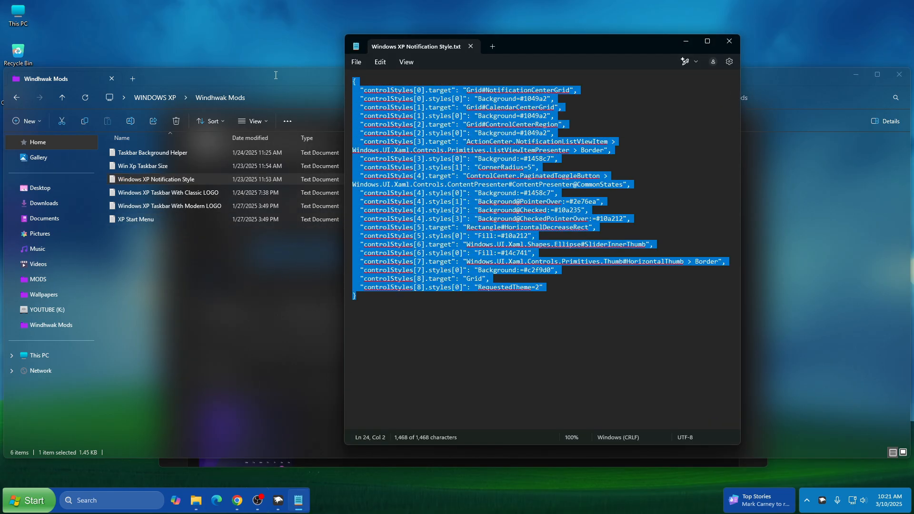
right_click(437, 153)
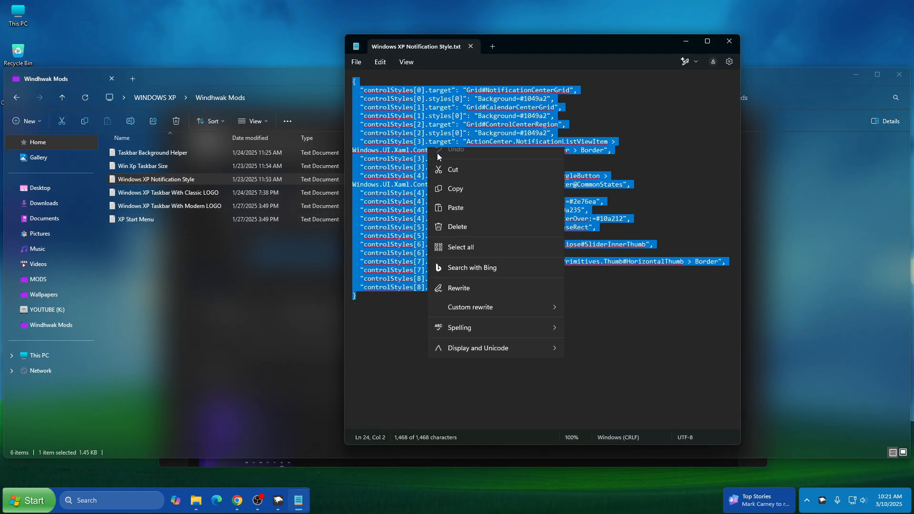
right_click(482, 196)
left_click(553, 244)
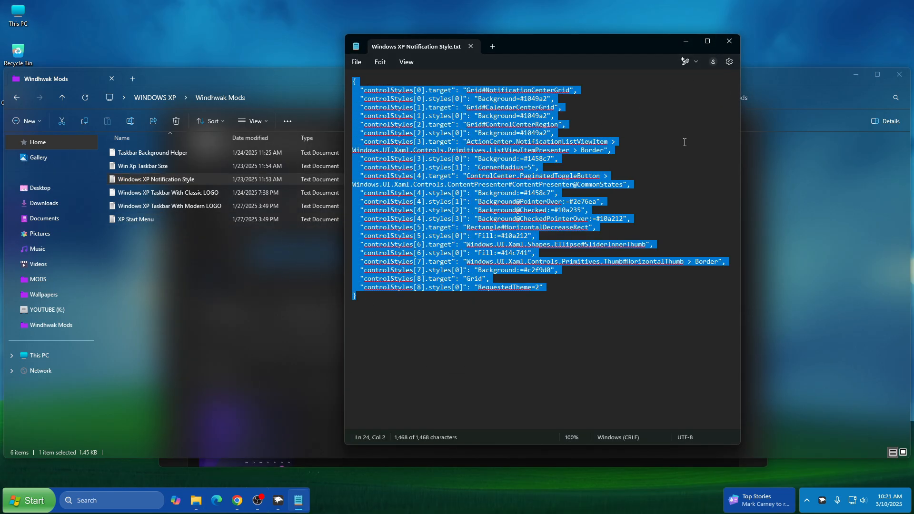
left_click(729, 41)
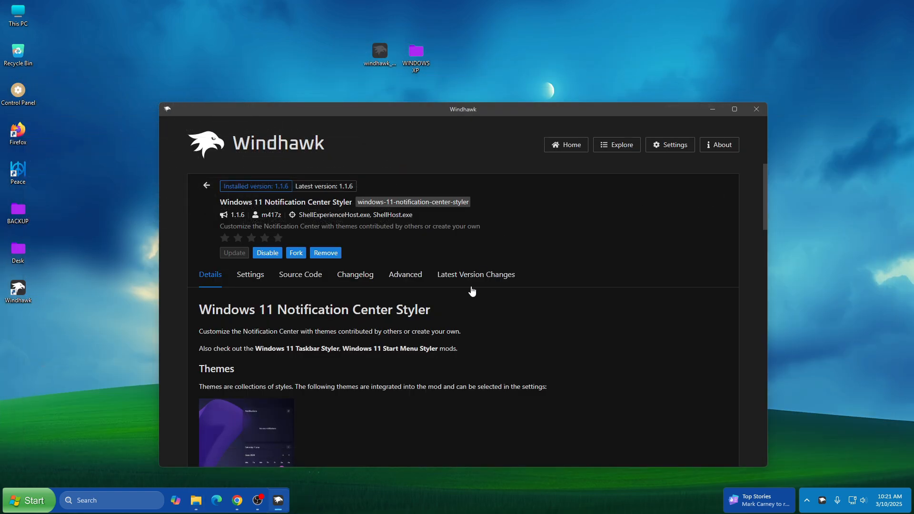
Step: Replace the Notification Center Styler's advanced mod settings with the copied notification style text and save them
left_click(406, 275)
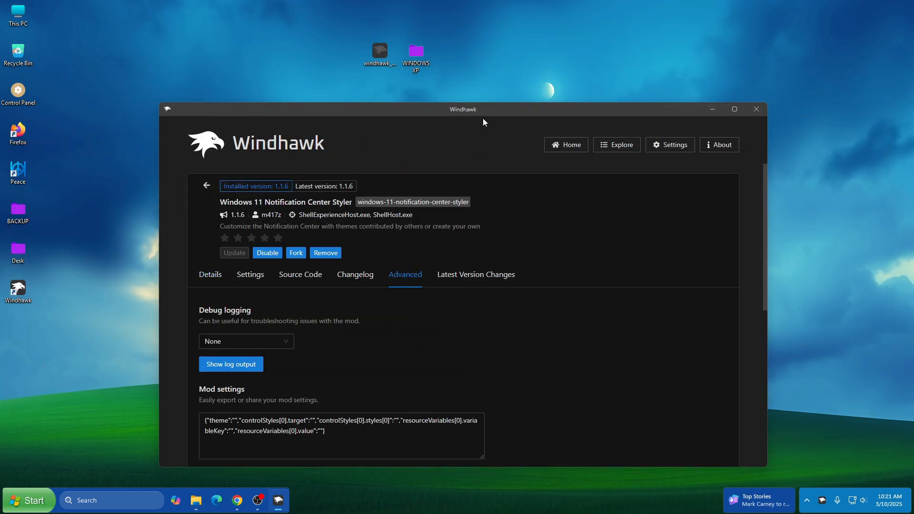
left_click_drag(482, 110, 465, 34)
scroll(398, 212, "down", 3)
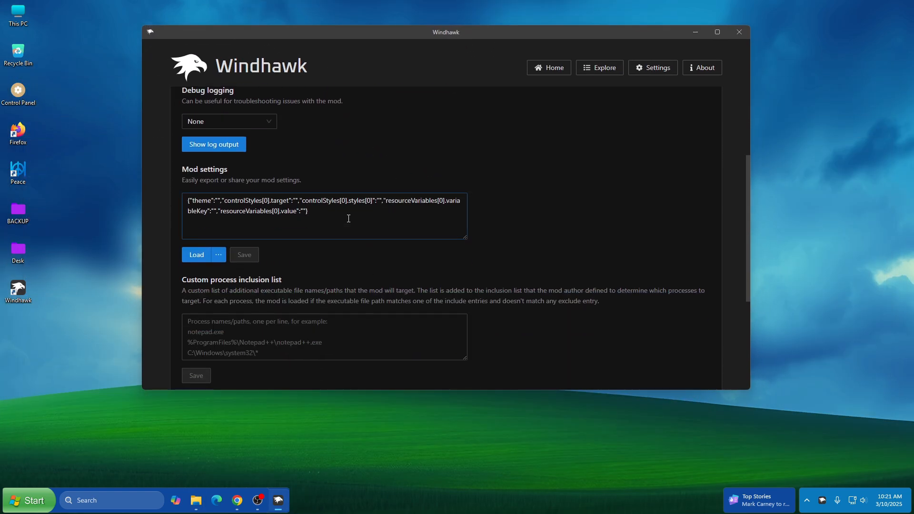
left_click_drag(314, 212, 156, 196)
right_click(230, 215)
left_click(245, 252)
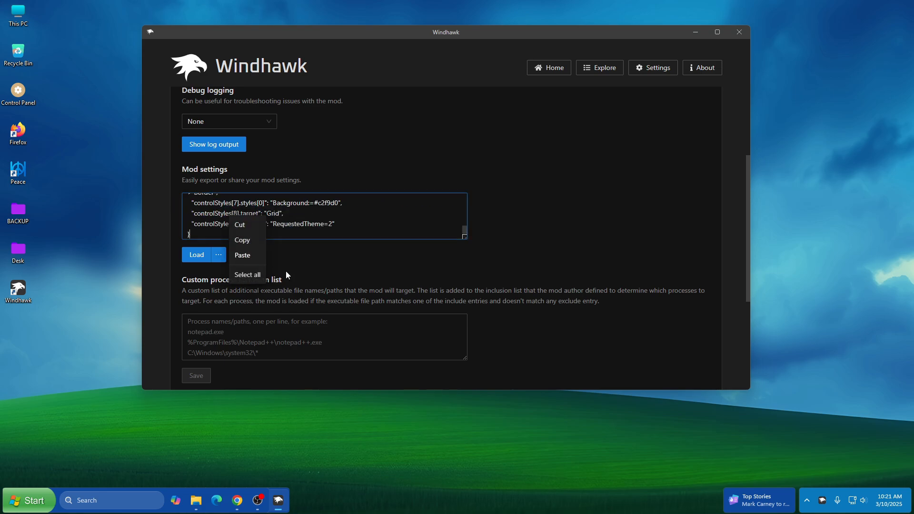
left_click(258, 258)
Step: Examine the restyled notification center, the hidden tray icons and the quick settings flyout
left_click(893, 504)
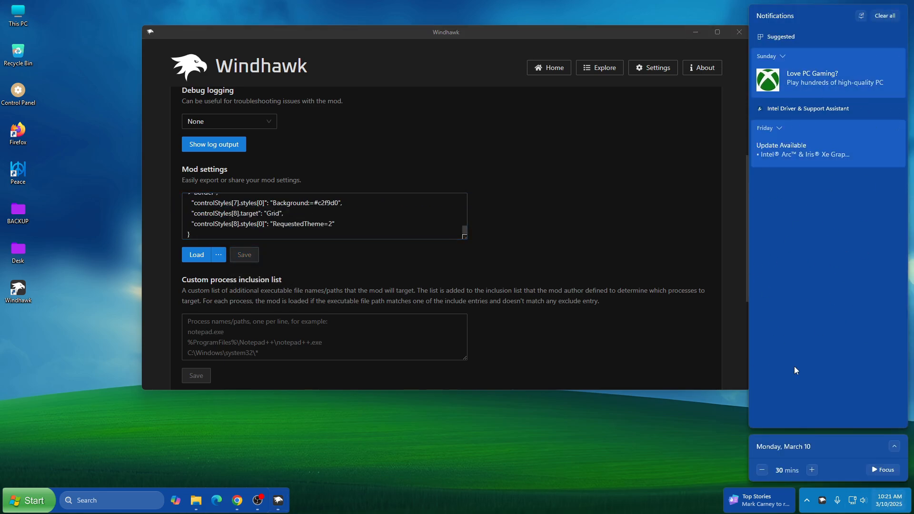
left_click(809, 501)
left_click(808, 503)
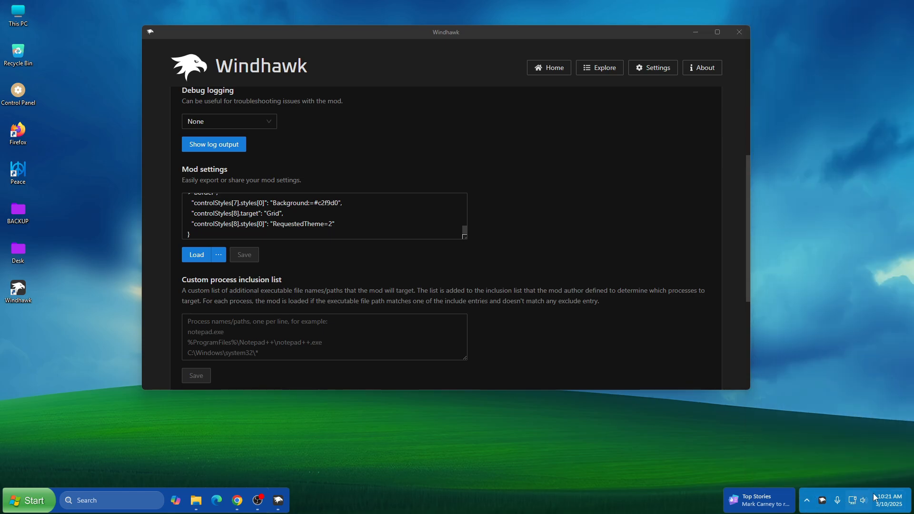
left_click(853, 502)
left_click(866, 505)
left_click(867, 507)
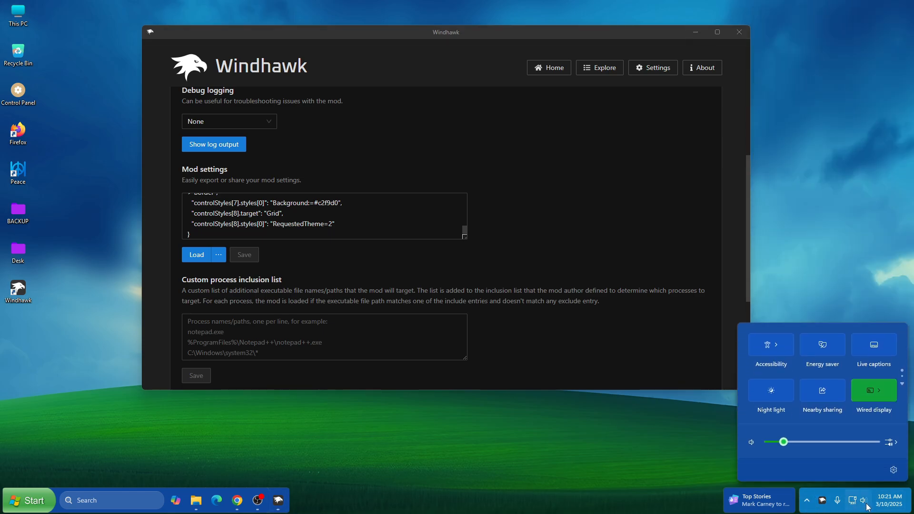
left_click(579, 467)
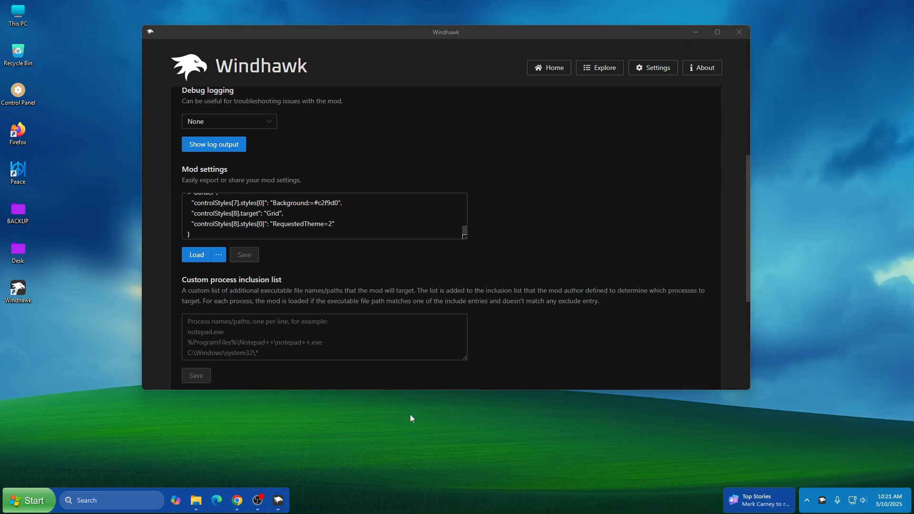
Step: Close Windhawk and open the Start menu to check its appearance
left_click(739, 32)
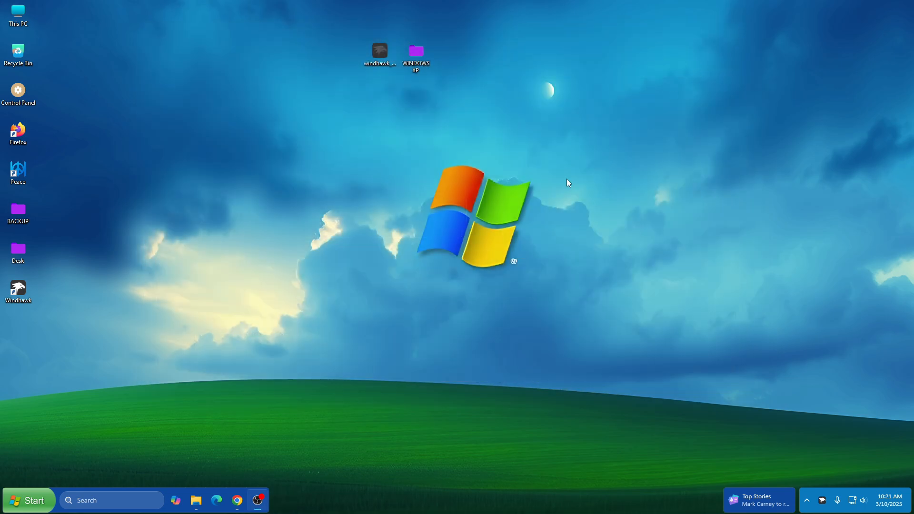
left_click(43, 499)
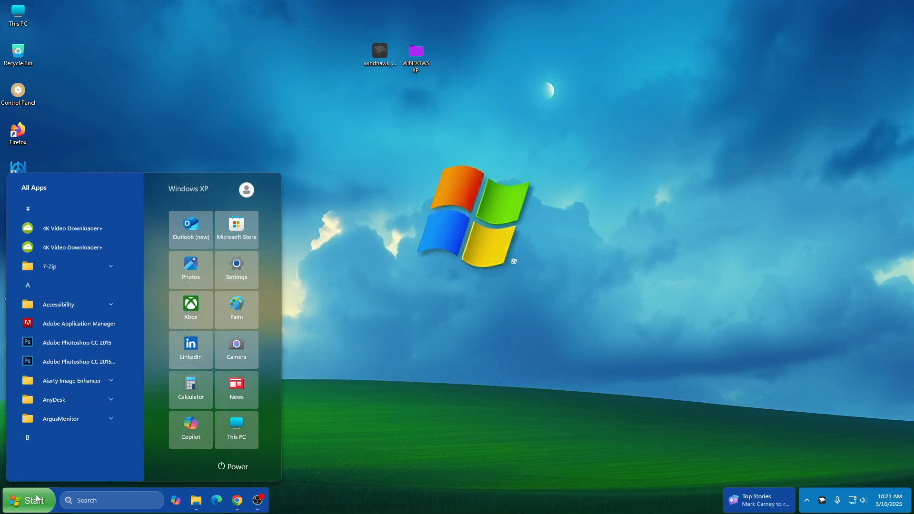